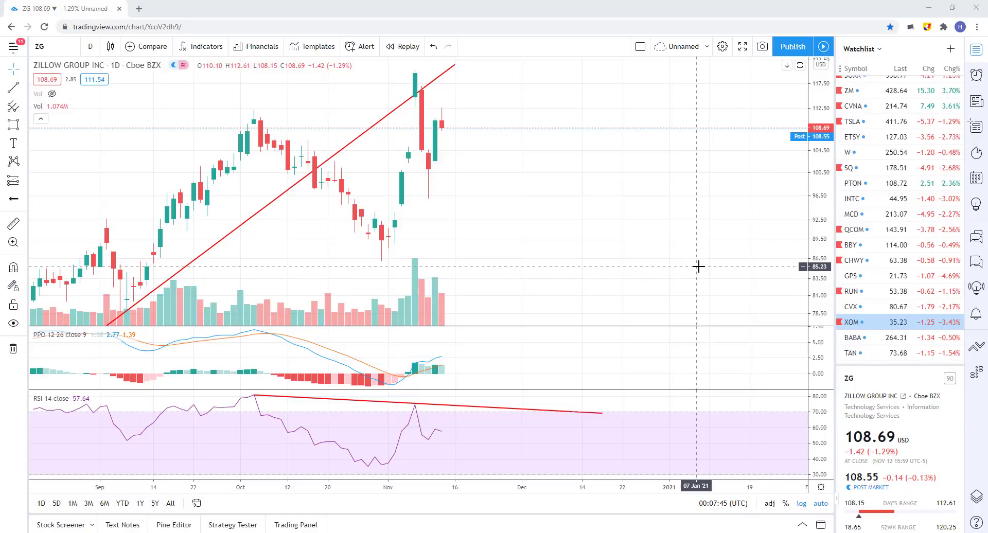
# Step: Measure the price drop across the 9 November 2020 candle below the red trendline on the ZG daily chart
pyautogui.scroll(-5, 463, 245)
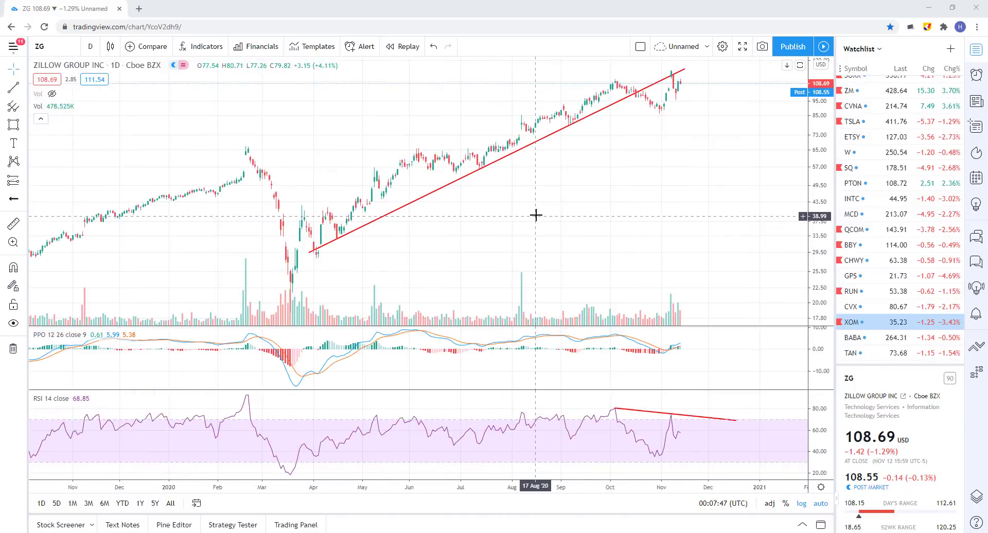
pyautogui.scroll(1, 536, 215)
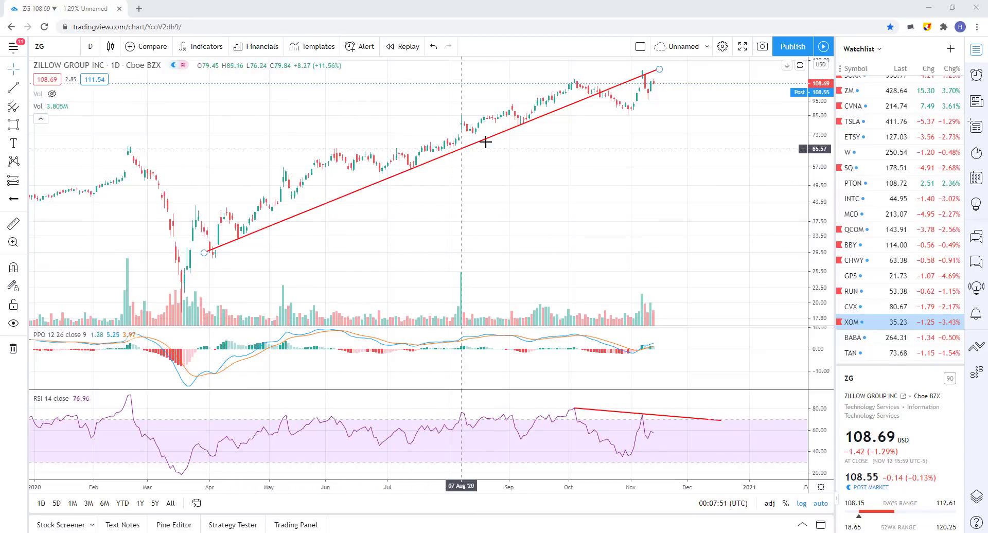
pyautogui.scroll(3, 608, 137)
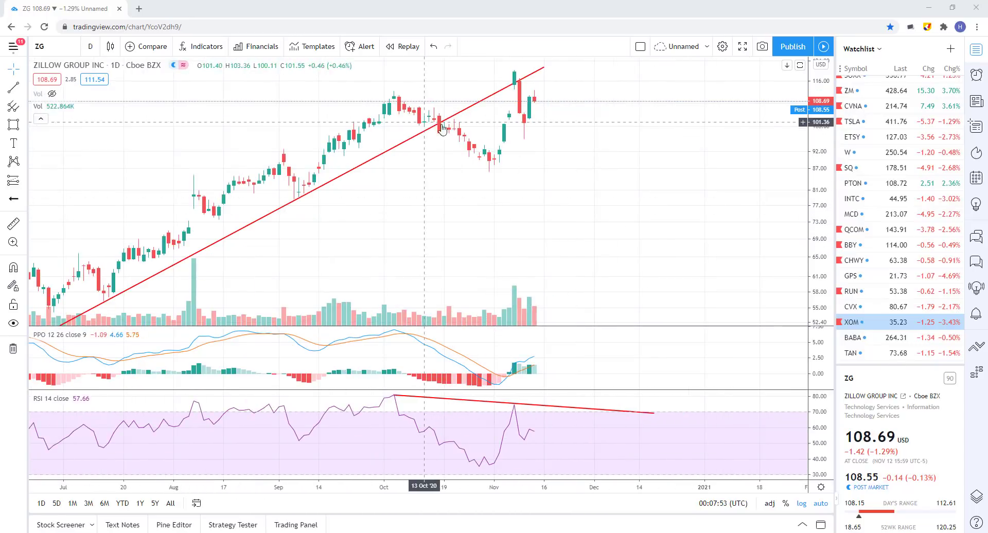
pyautogui.scroll(2, 423, 216)
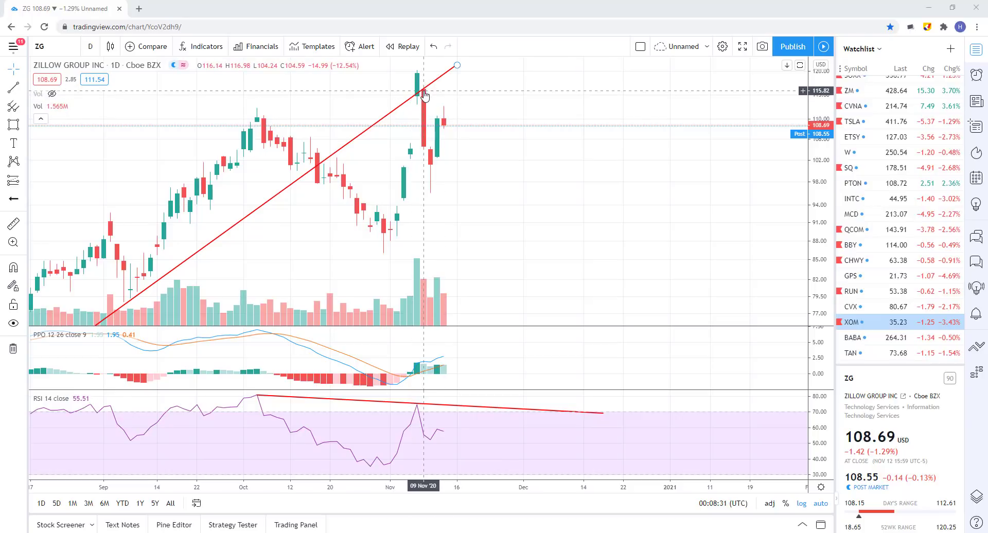
pyautogui.click(13, 223)
pyautogui.moveTo(427, 89); pyautogui.dragTo(425, 150)
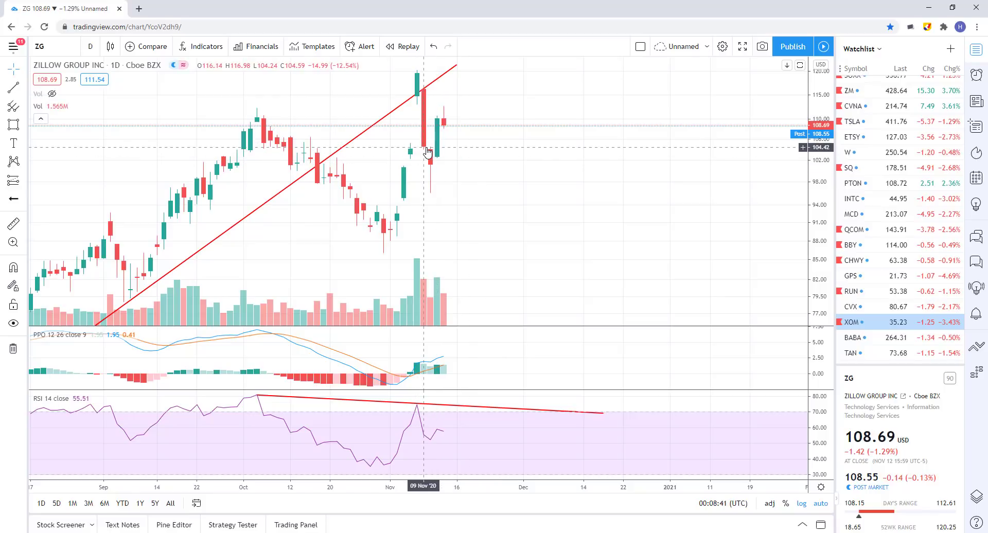
# Step: Measure the price distance from the 12 November 2020 ZG candle up to the rising red trendline
pyautogui.scroll(-2, 427, 149)
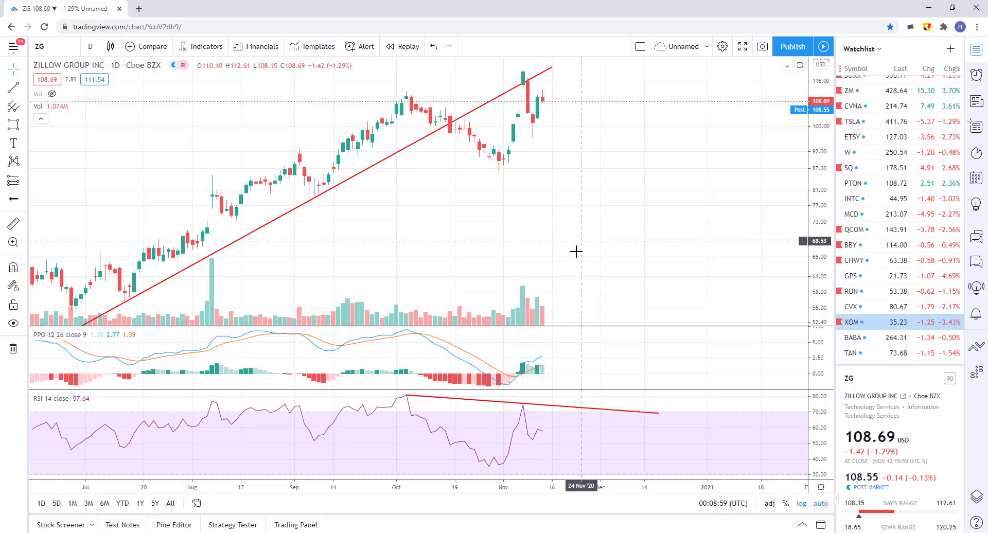
pyautogui.scroll(-3, 576, 251)
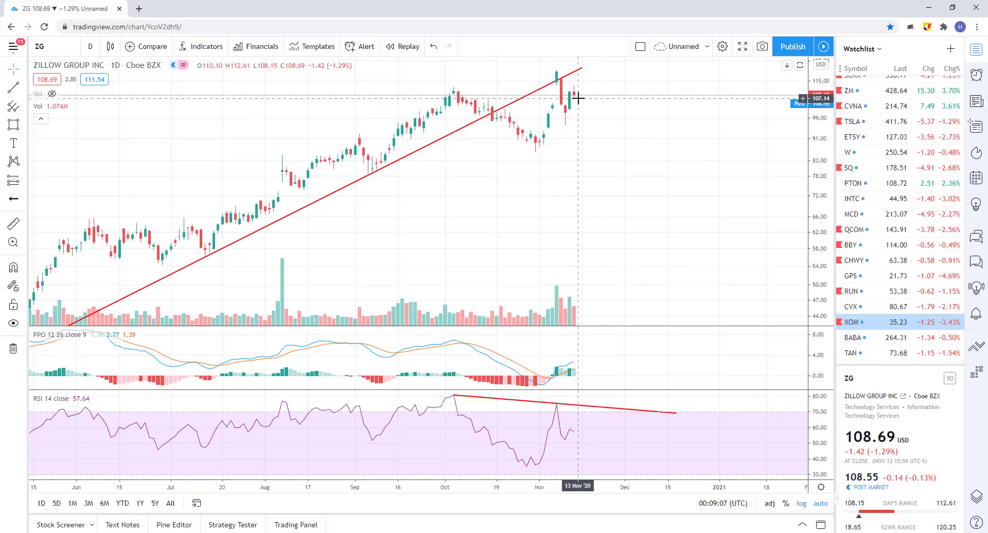
pyautogui.scroll(1, 578, 98)
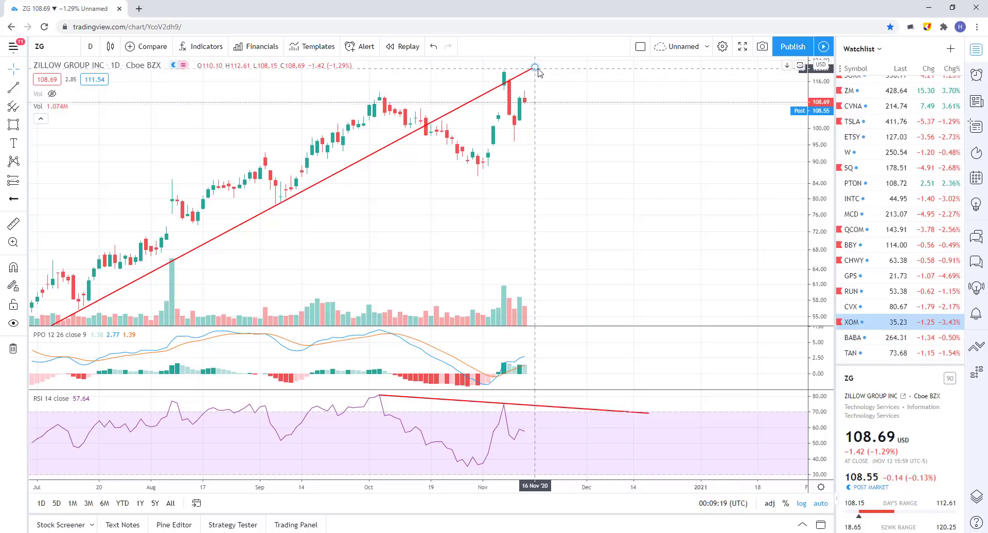
pyautogui.scroll(2, 529, 123)
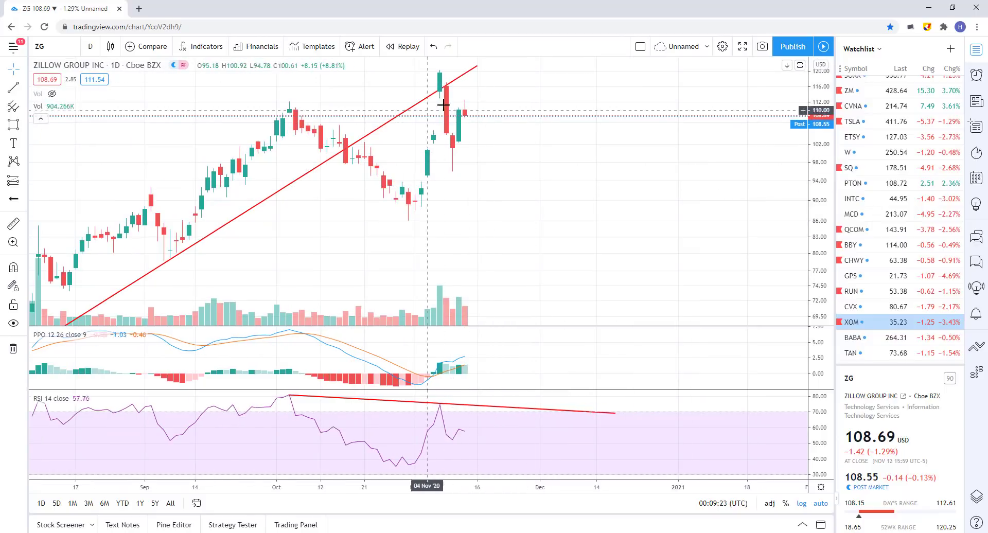
pyautogui.click(13, 224)
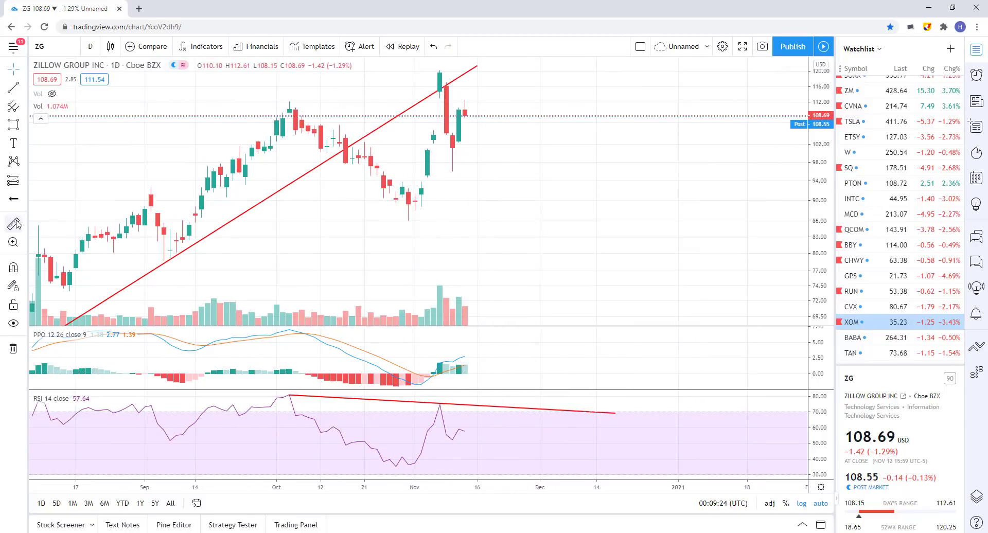
pyautogui.click(465, 110)
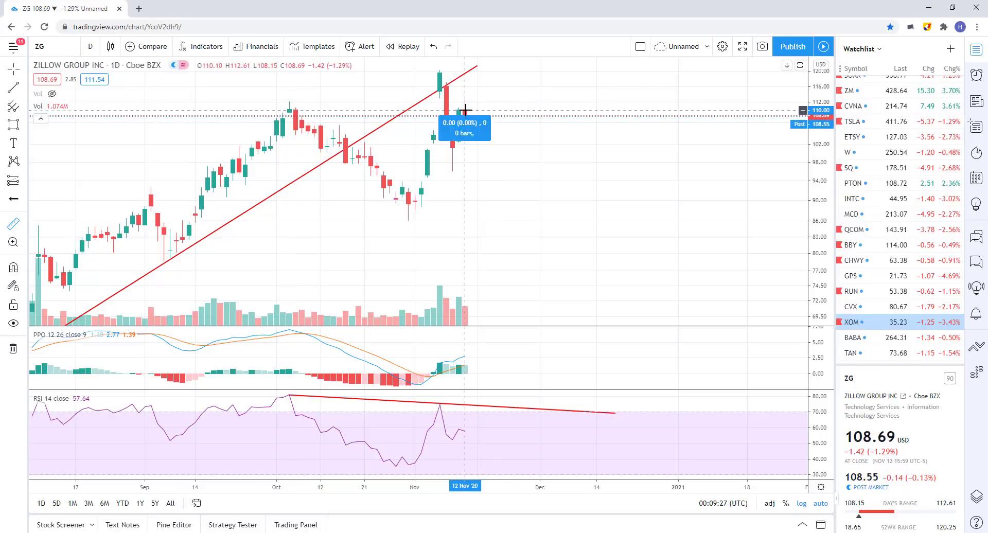
pyautogui.click(470, 73)
pyautogui.click(515, 118)
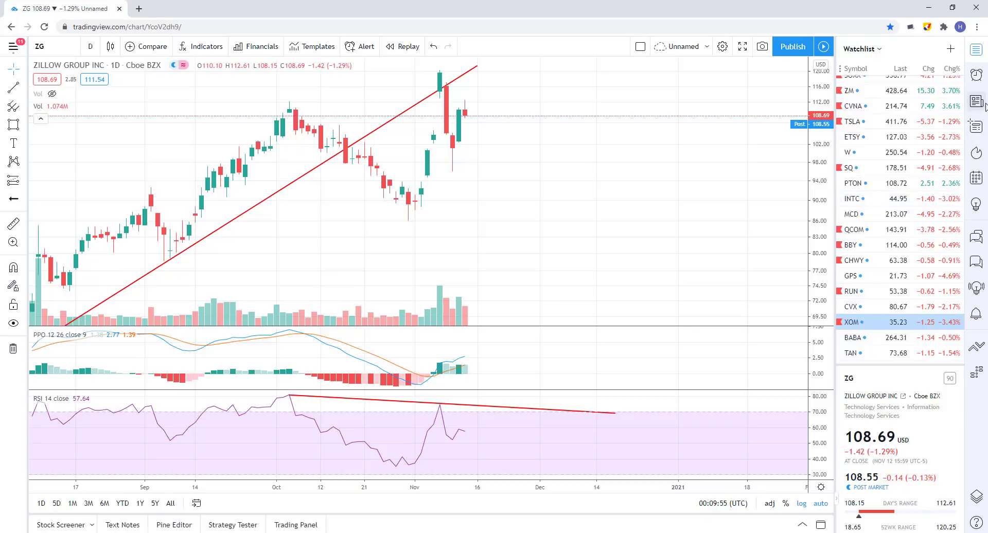
pyautogui.scroll(-4, 520, 139)
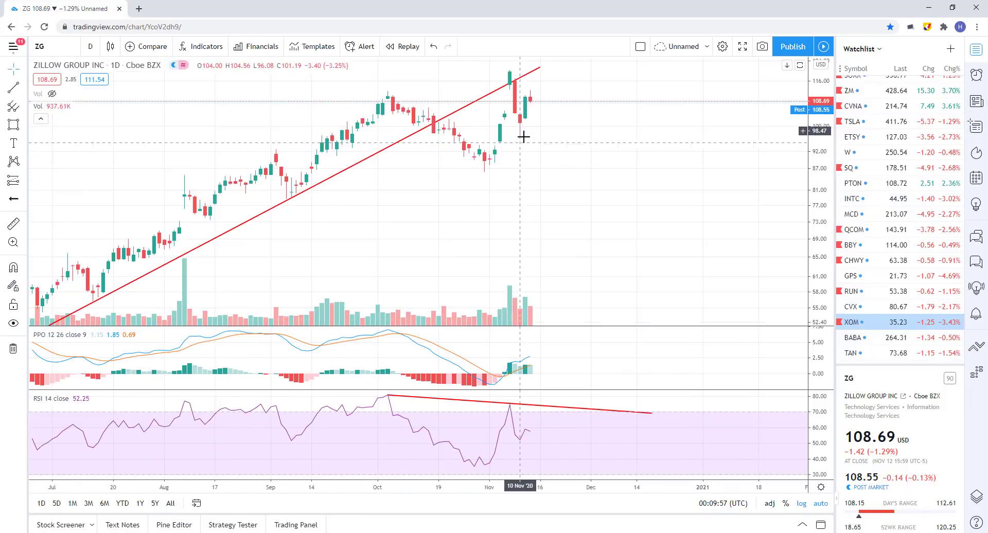
pyautogui.scroll(-4, 565, 117)
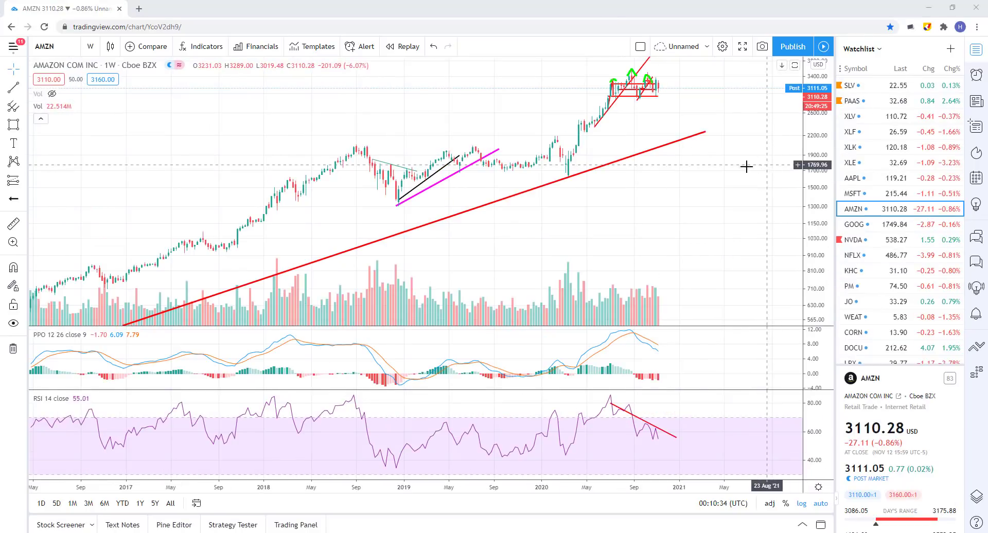
# Step: Set the Amazon chart's time interval to 1 day
pyautogui.scroll(5, 612, 226)
pyautogui.scroll(5, 568, 212)
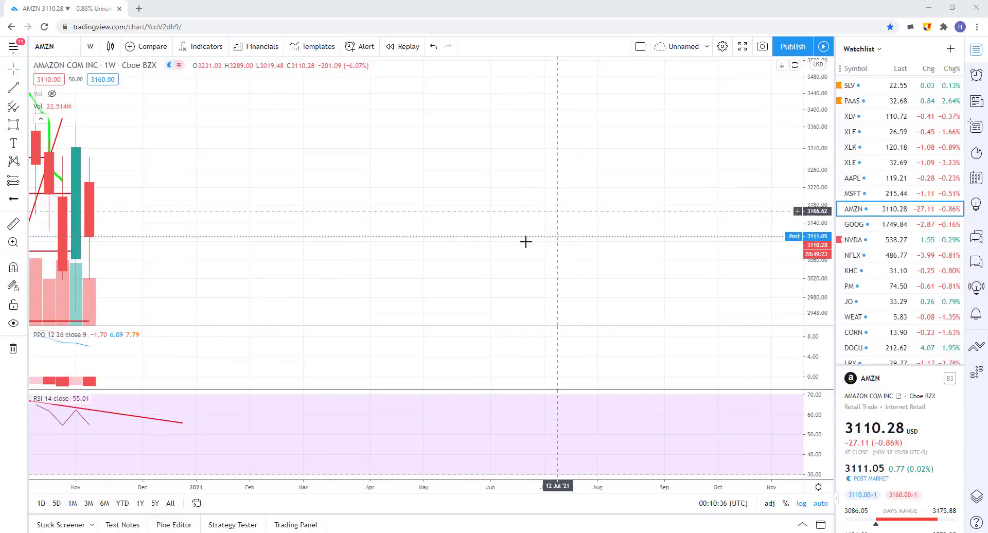
pyautogui.scroll(-3, 283, 247)
pyautogui.scroll(2, 324, 201)
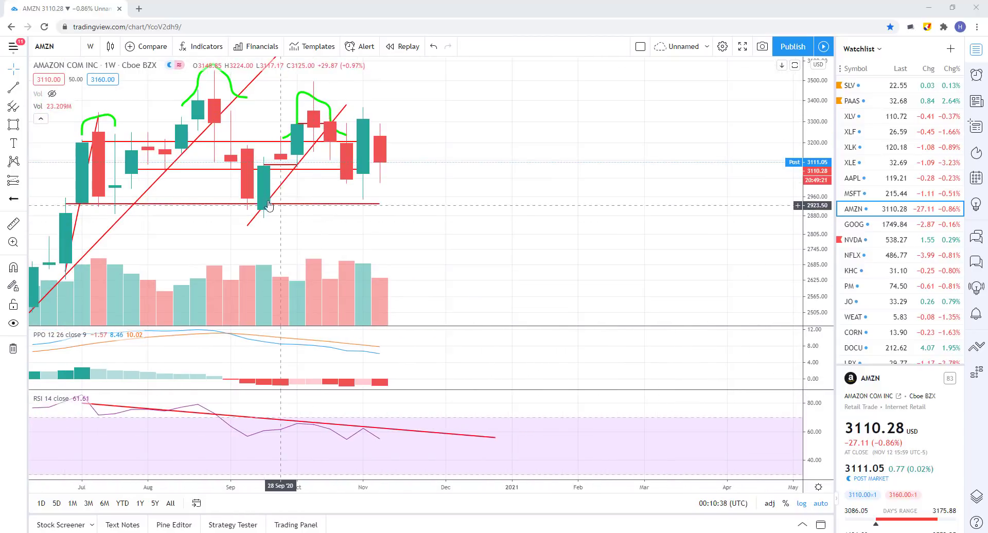
pyautogui.scroll(-3, 468, 159)
pyautogui.scroll(1, 242, 105)
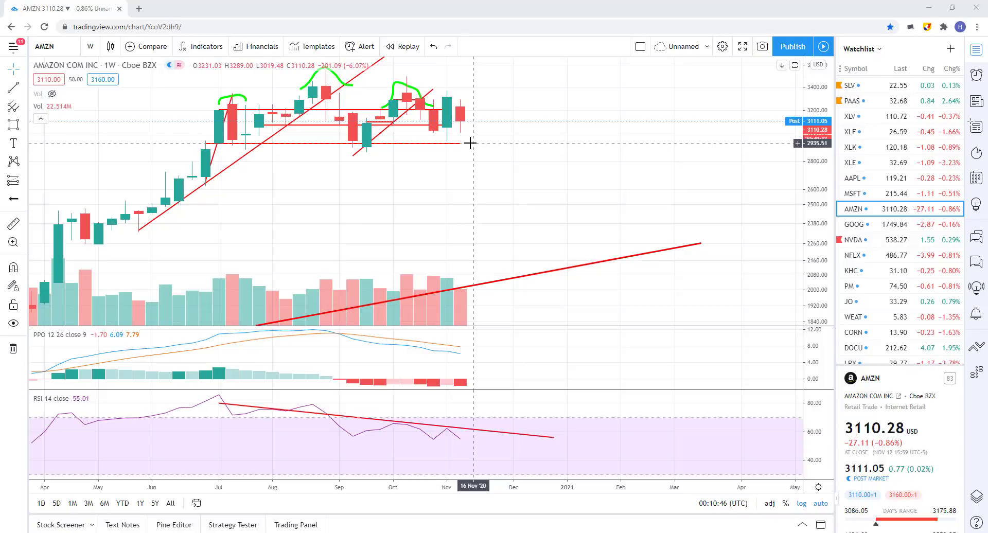
pyautogui.click(90, 46)
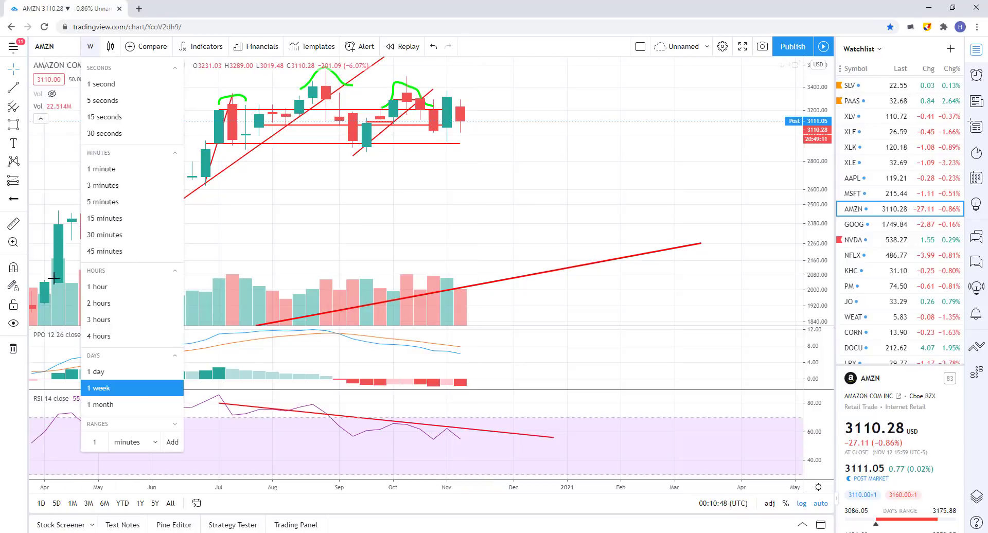
pyautogui.click(127, 369)
pyautogui.scroll(-6, 415, 234)
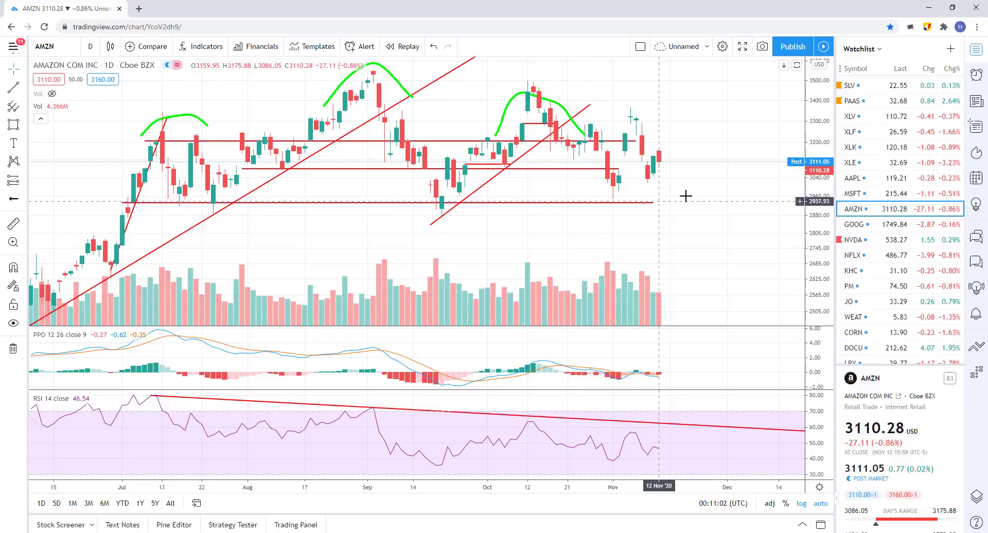
# Step: Examine Amazon's long-term price history along the thick red trendline, back to 2007 and up to the recent highs
pyautogui.scroll(-2, 695, 209)
pyautogui.scroll(-2, 697, 208)
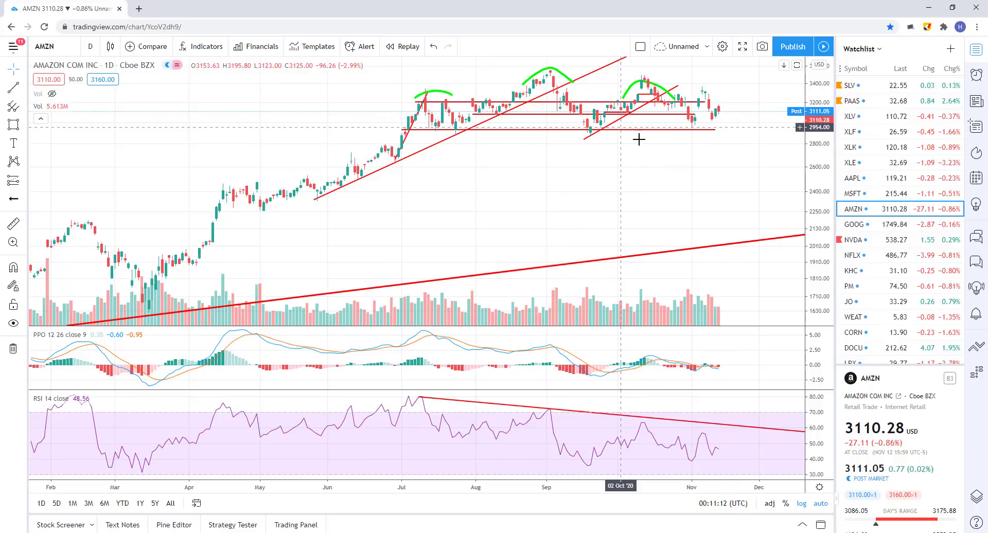
pyautogui.scroll(-5, 639, 139)
pyautogui.scroll(2, 776, 263)
pyautogui.scroll(-10, 720, 250)
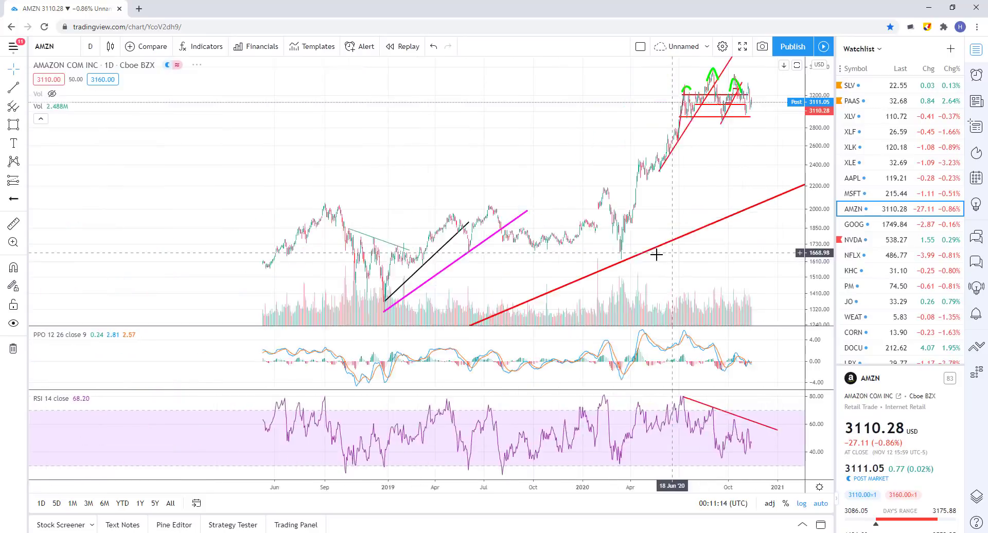
pyautogui.scroll(-2, 641, 243)
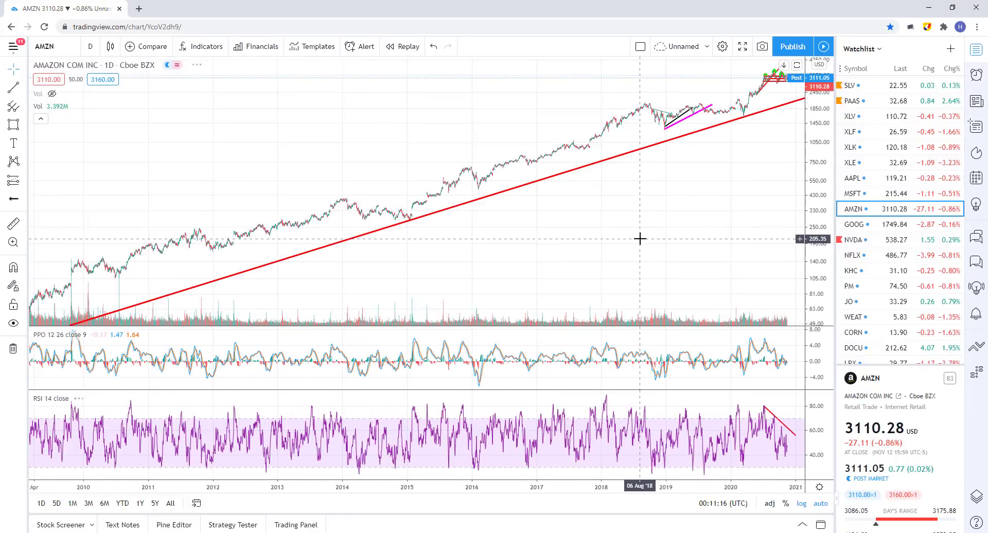
pyautogui.moveTo(514, 263); pyautogui.dragTo(681, 254)
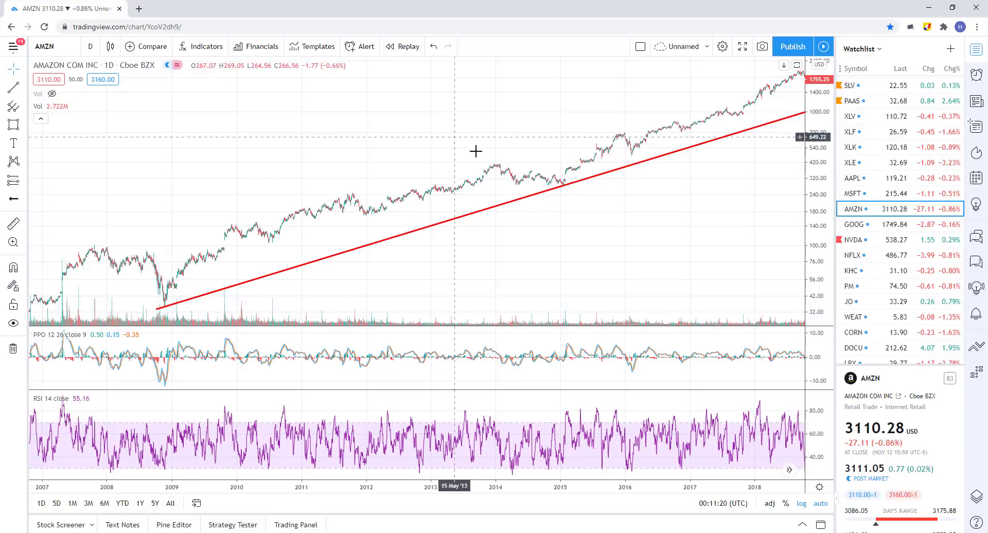
pyautogui.moveTo(717, 238); pyautogui.dragTo(326, 236)
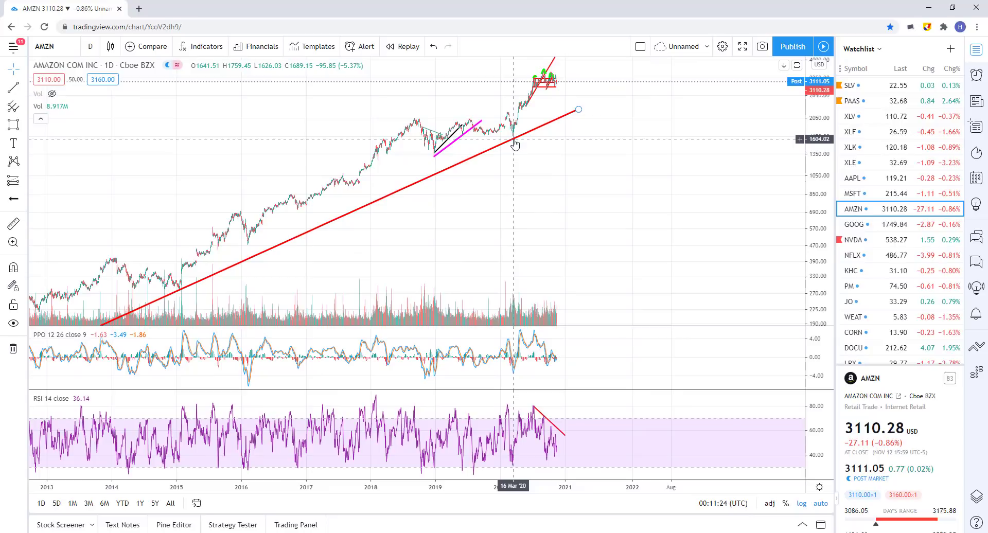
pyautogui.scroll(5, 453, 182)
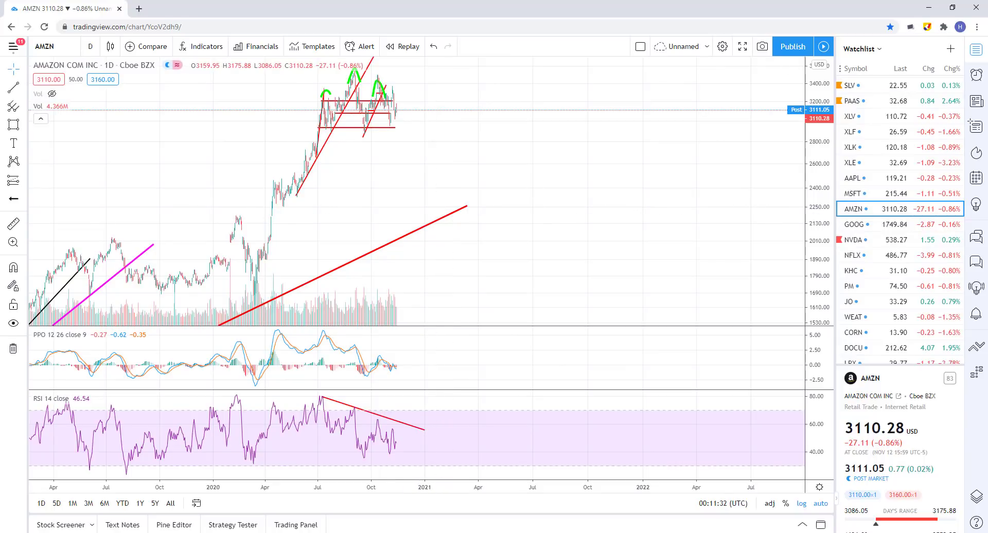
pyautogui.scroll(10, 525, 256)
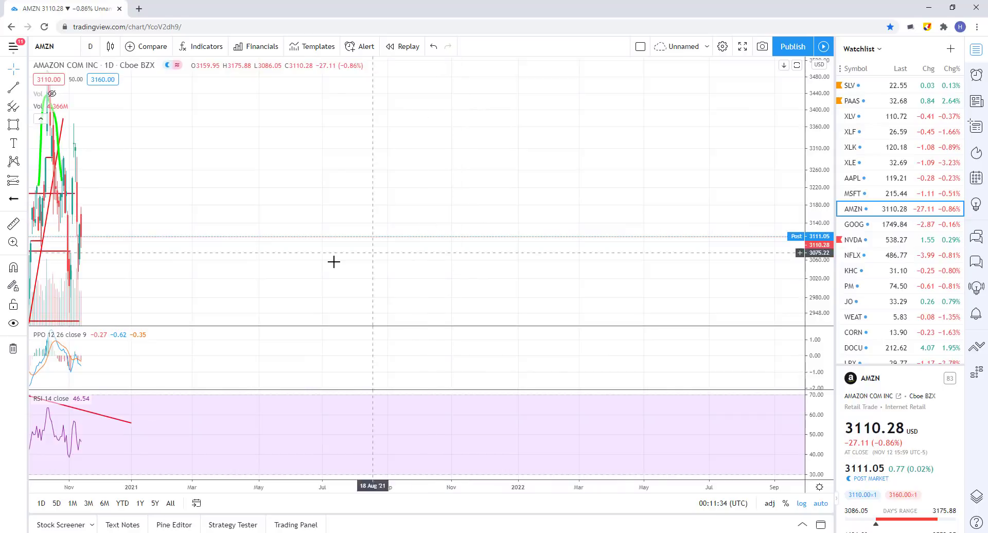
pyautogui.moveTo(384, 218); pyautogui.dragTo(710, 218)
pyautogui.scroll(-3, 448, 205)
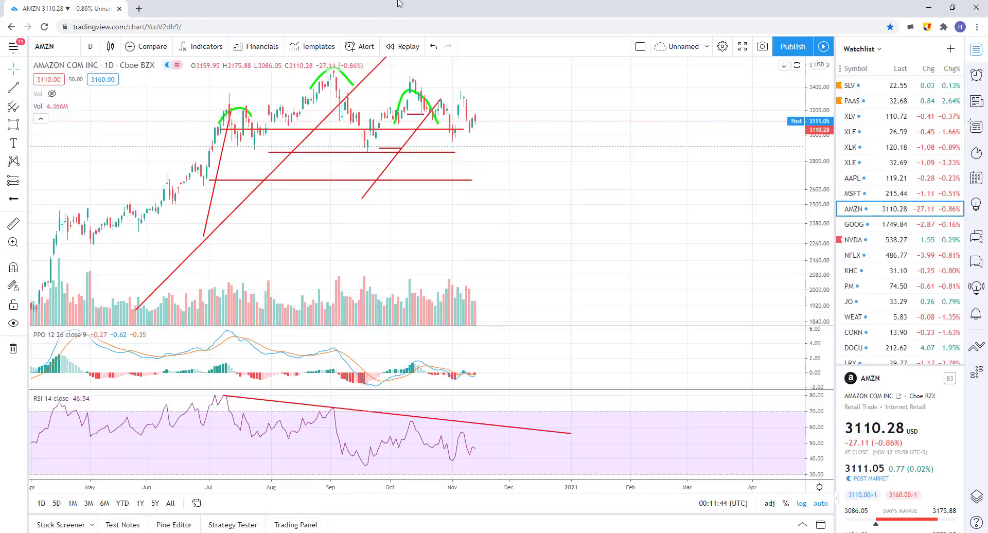
# Step: Undo the recent moves of the red trendlines and horizontal levels on the Amazon price chart
pyautogui.hotkey('ctrl', 'z')
pyautogui.hotkey('ctrl', 'z')
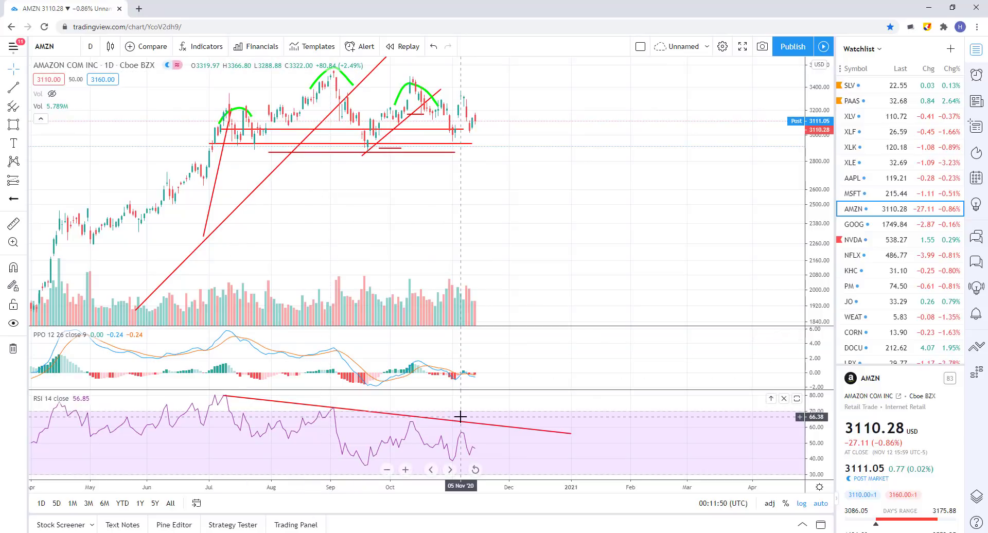
pyautogui.hotkey('ctrl', 'z')
pyautogui.hotkey('ctrl', 'z')
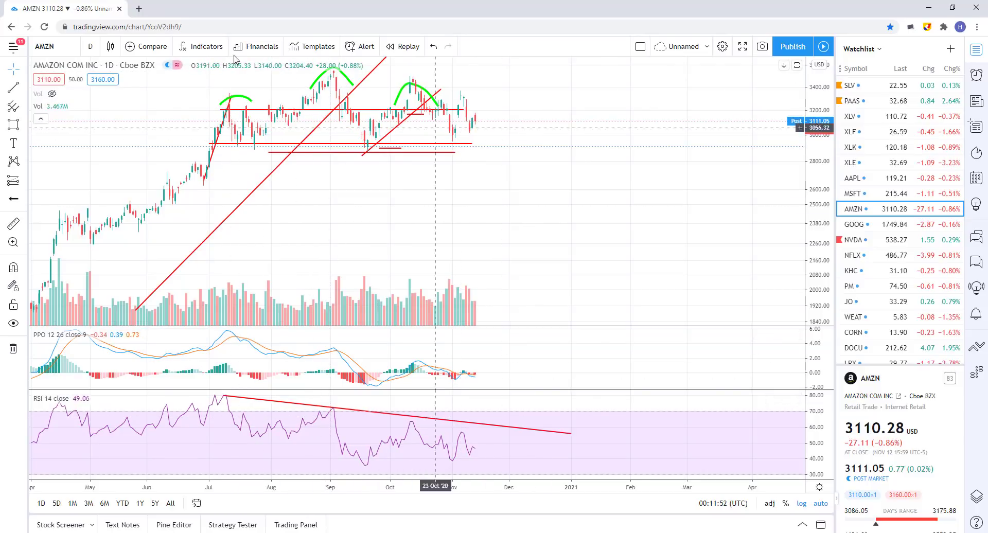
pyautogui.hotkey('ctrl', 'z')
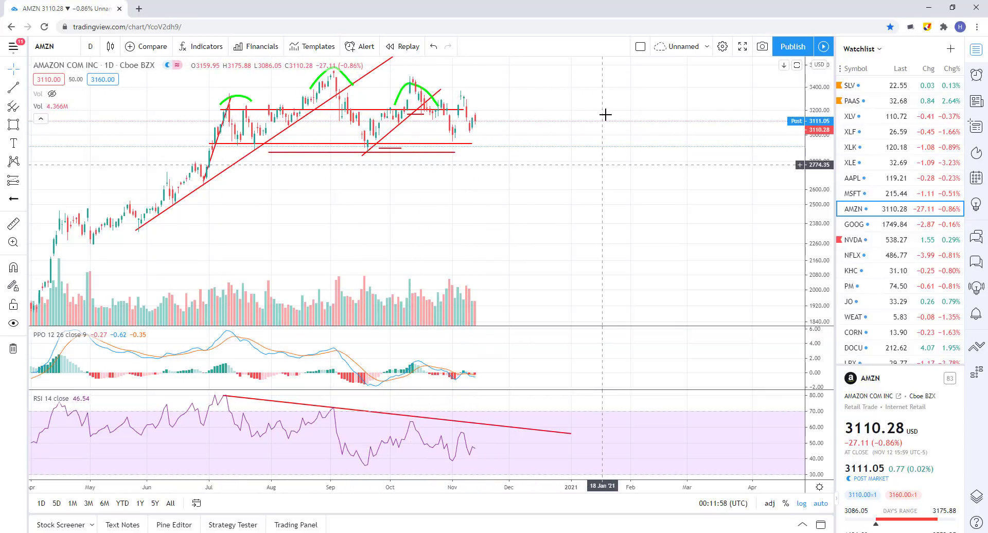
# Step: Measure the price distance from the 12 November 2020 Amazon candle down to the long-term red trendline
pyautogui.scroll(-5, 635, 288)
pyautogui.click(14, 223)
pyautogui.click(611, 114)
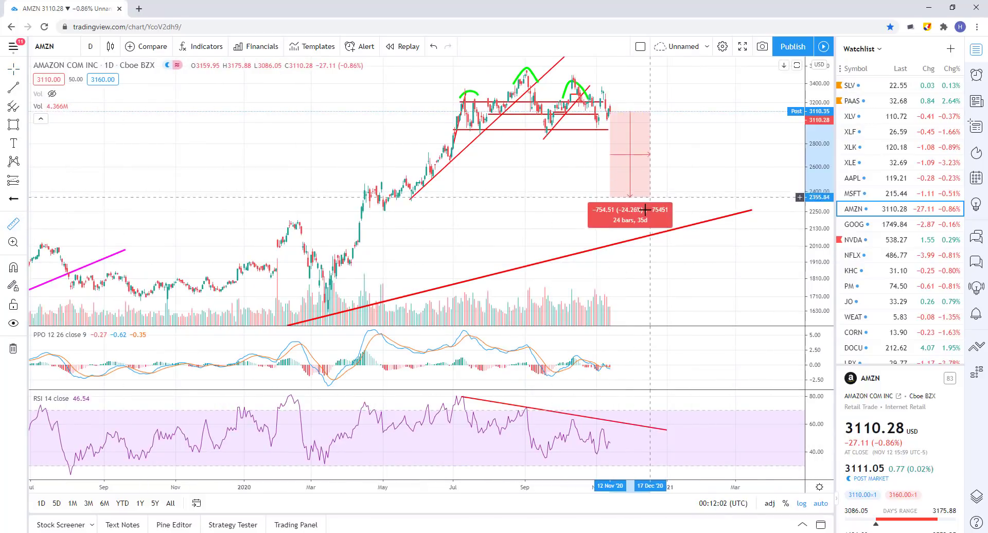
pyautogui.click(651, 235)
pyautogui.click(686, 134)
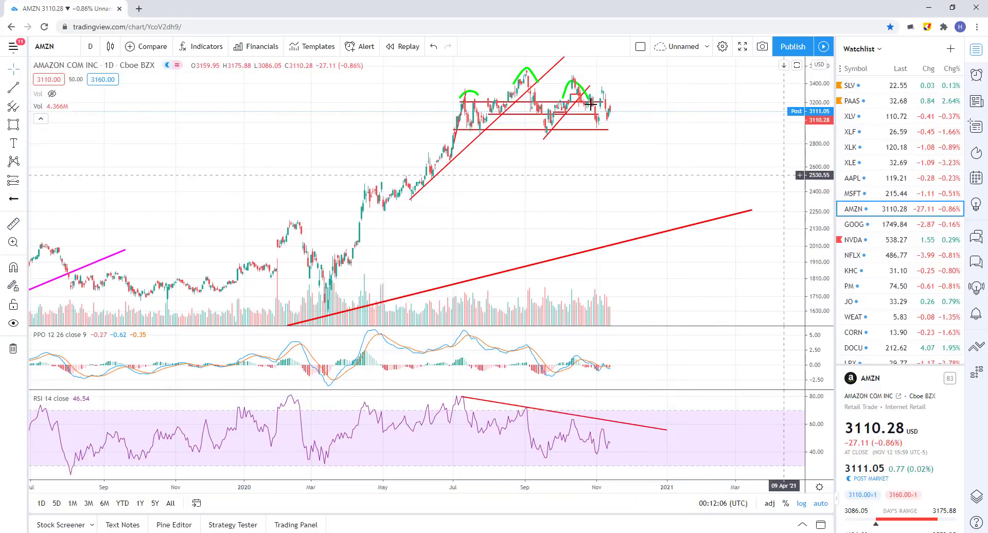
# Step: Set the Amazon chart's time interval to 1 hour and review the price action from mid-September to November 2020
pyautogui.scroll(8, 595, 282)
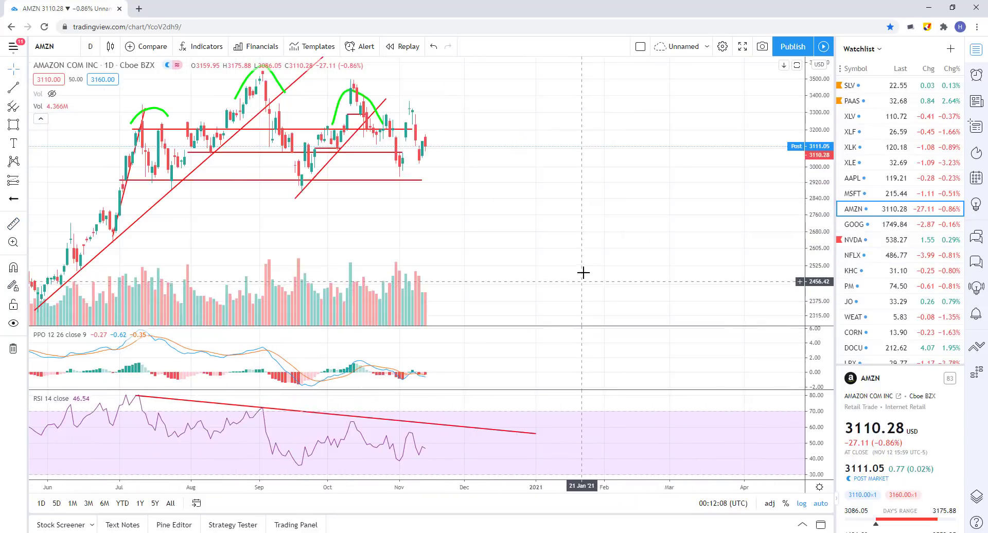
pyautogui.scroll(3, 243, 207)
pyautogui.scroll(-4, 340, 153)
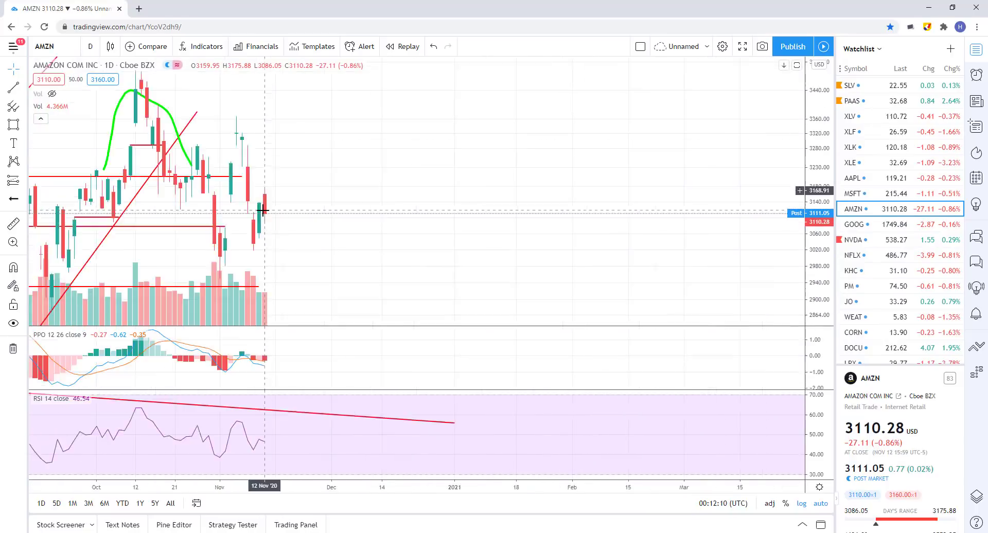
pyautogui.click(90, 46)
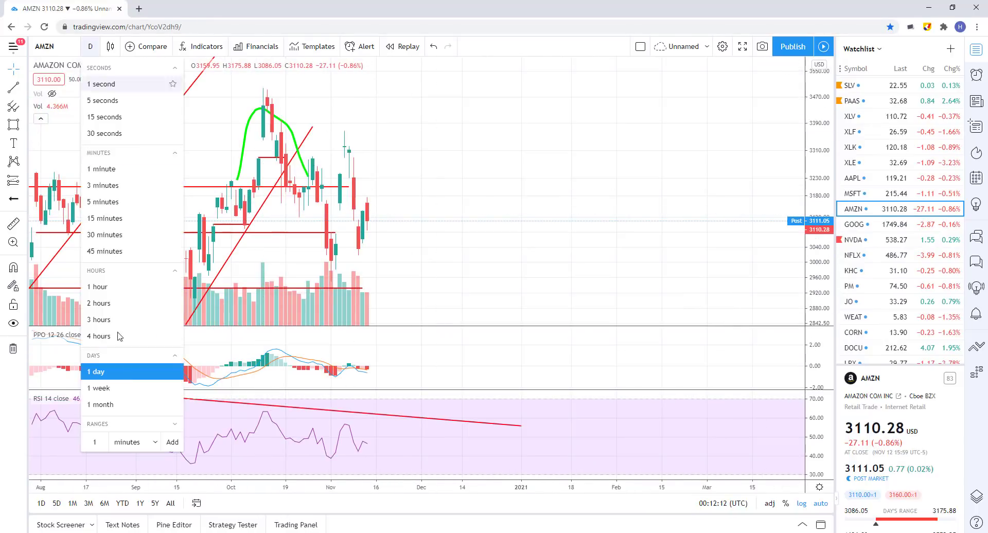
pyautogui.click(105, 287)
pyautogui.scroll(-10, 465, 214)
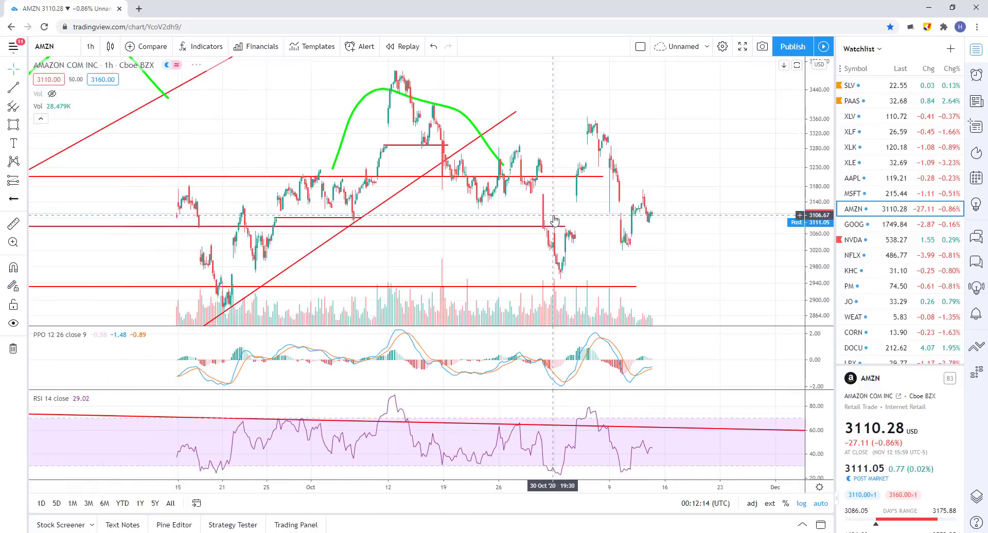
pyautogui.scroll(-3, 620, 244)
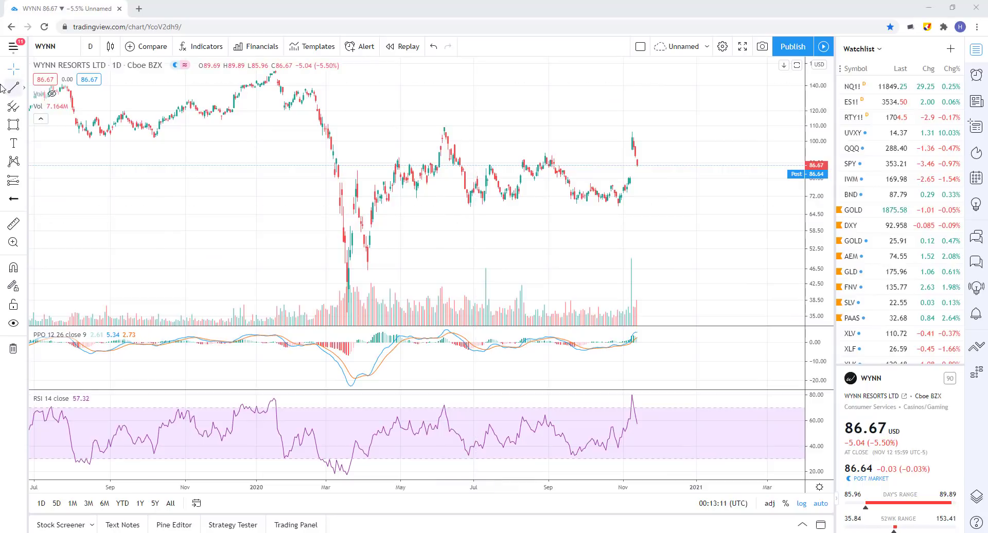
# Step: Draw a horizontal support line at about 69.5 on the Wynn Resorts chart, from the June 2020 lows to mid-January 2021
pyautogui.hotkey('alt', 't')
pyautogui.moveTo(455, 202); pyautogui.dragTo(712, 202)
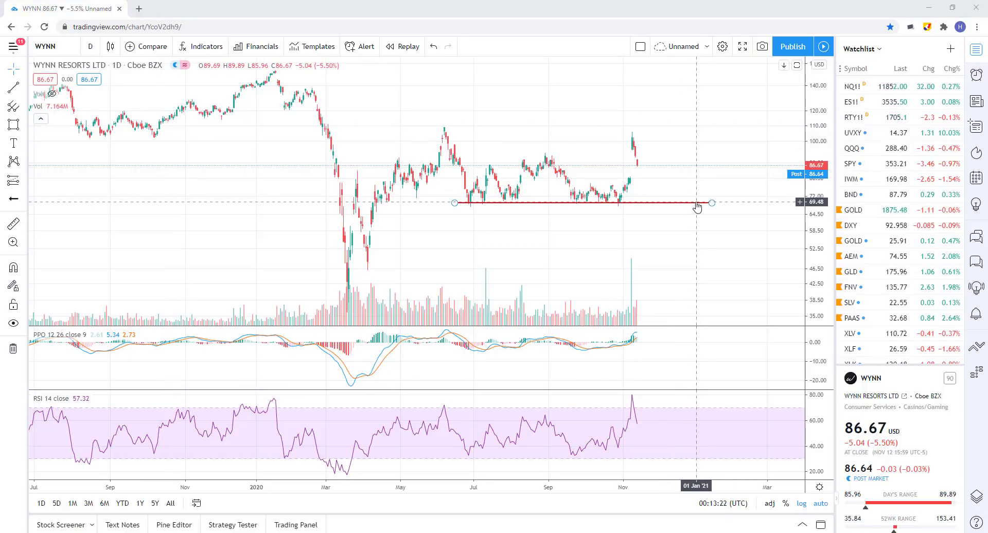
pyautogui.press('Escape')
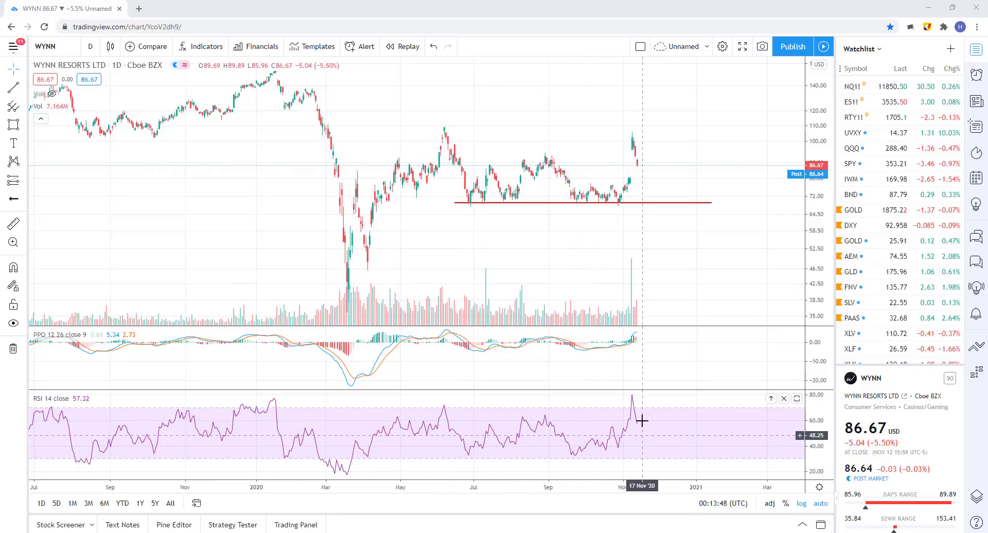
# Step: Draw a rectangle around Wynn's trading range from 27 April 2020 at about 109 to 18 February 2021 at about 69
pyautogui.click(14, 125)
pyautogui.moveTo(394, 127); pyautogui.dragTo(755, 202)
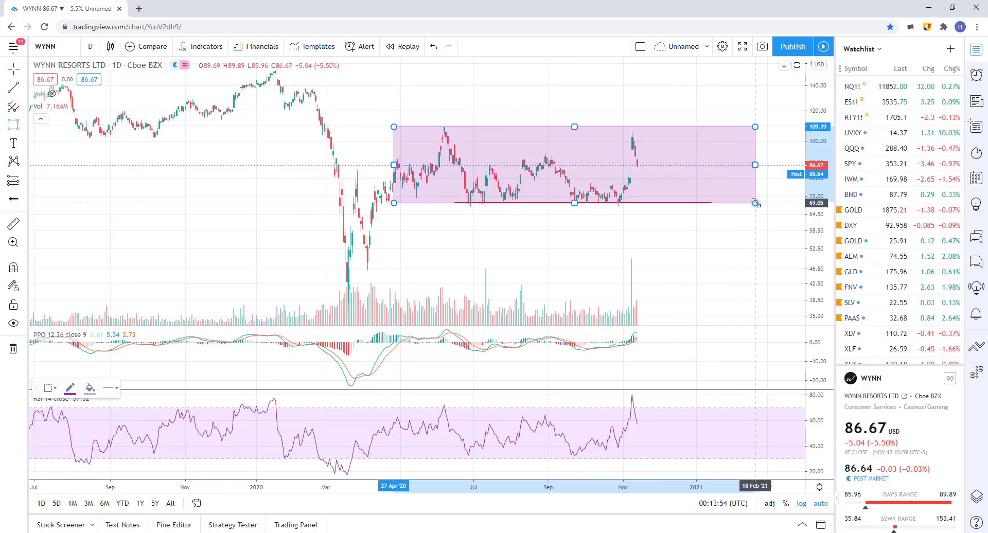
pyautogui.click(695, 262)
# Step: Set the Wynn Resorts chart's time interval to 1 week and show the price history back to 2016
pyautogui.scroll(-3, 679, 278)
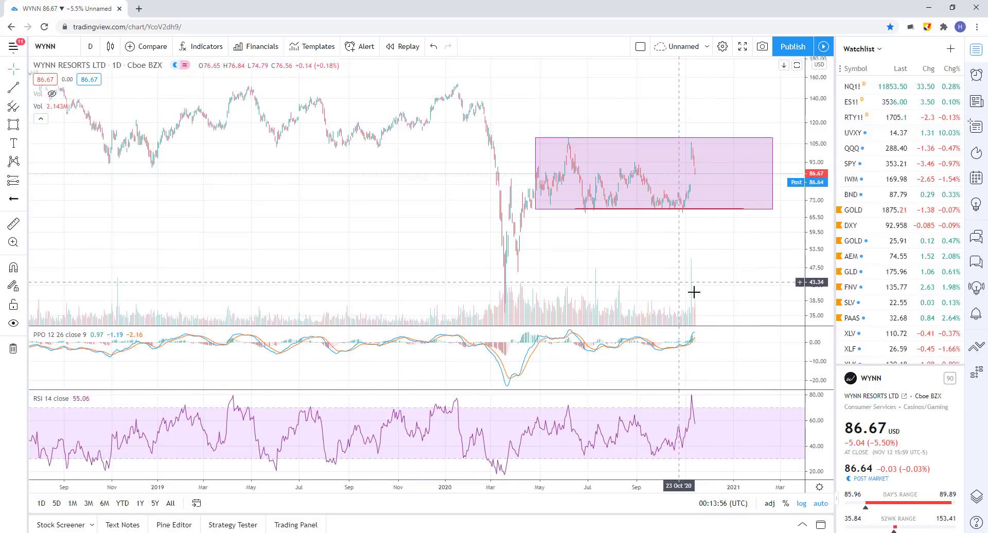
pyautogui.scroll(4, 690, 254)
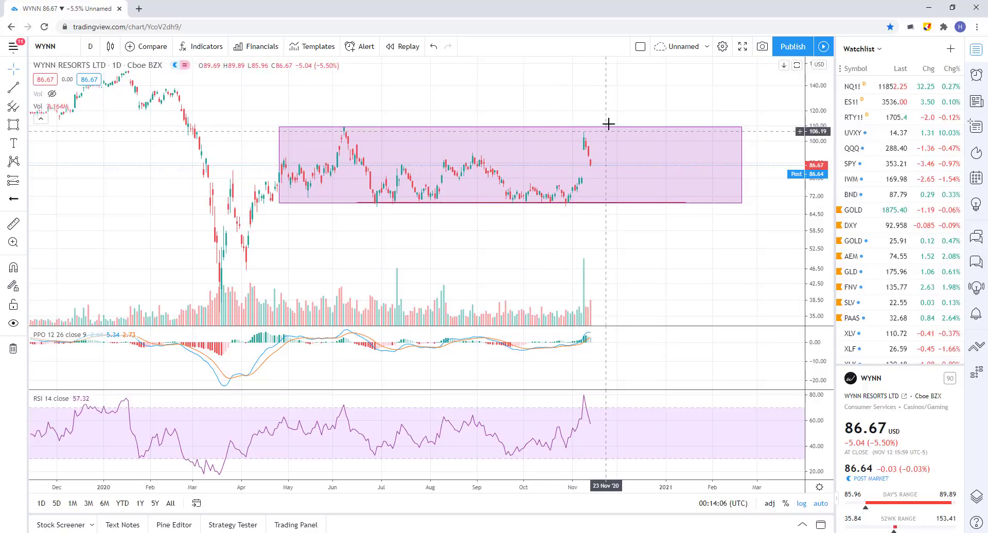
pyautogui.scroll(-5, 607, 170)
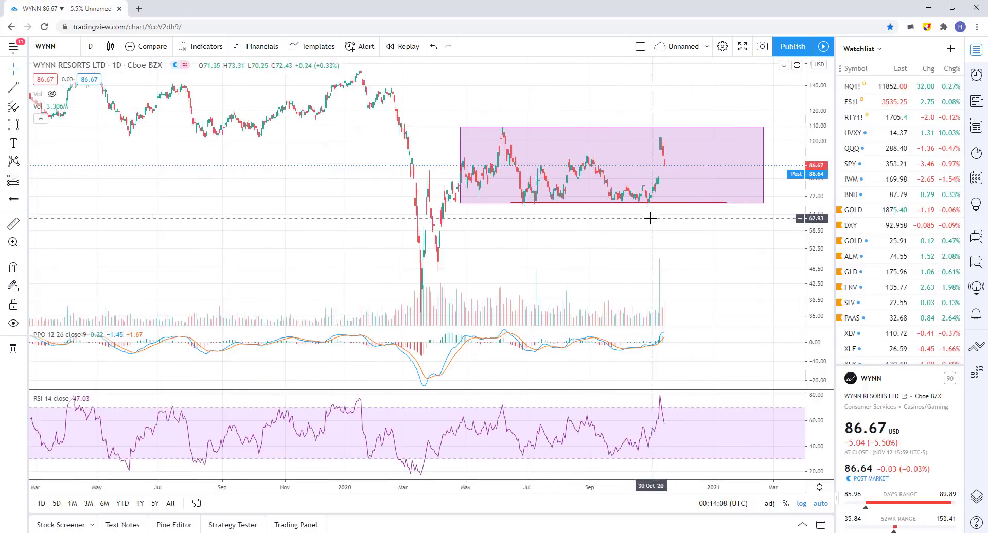
pyautogui.click(90, 46)
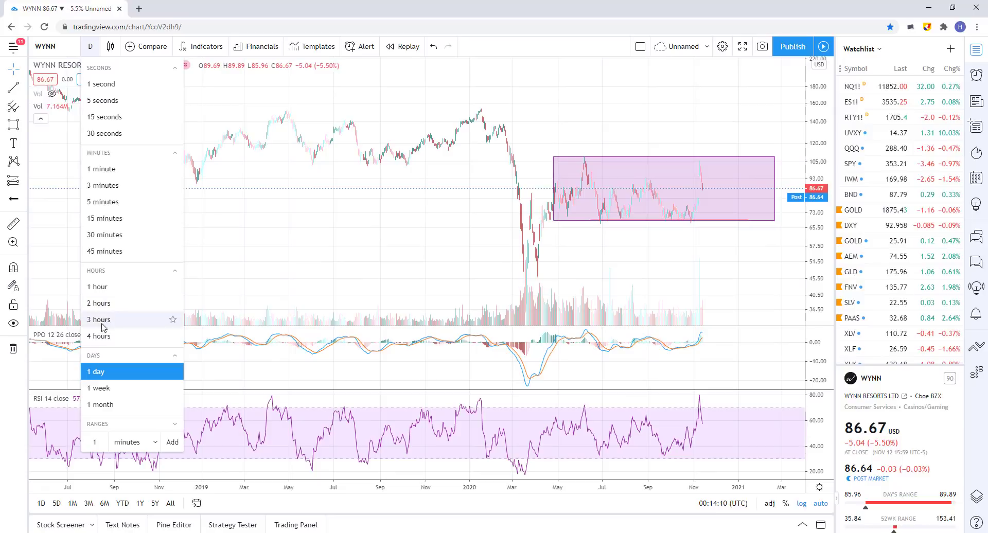
pyautogui.click(102, 389)
pyautogui.scroll(-4, 650, 368)
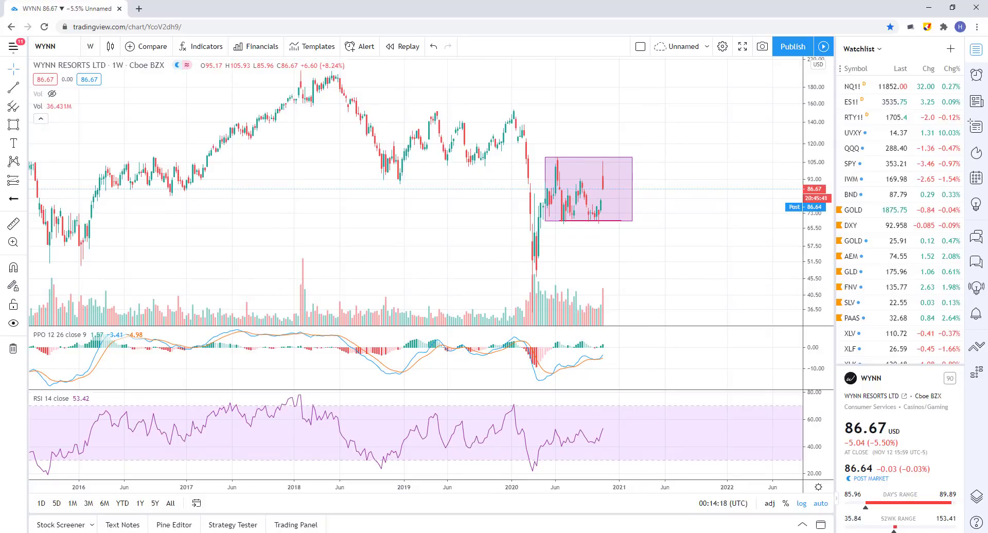
# Step: Switch to the Shopify (SHOP) weekly chart and review its price and RSI trendlines
pyautogui.press('Down')
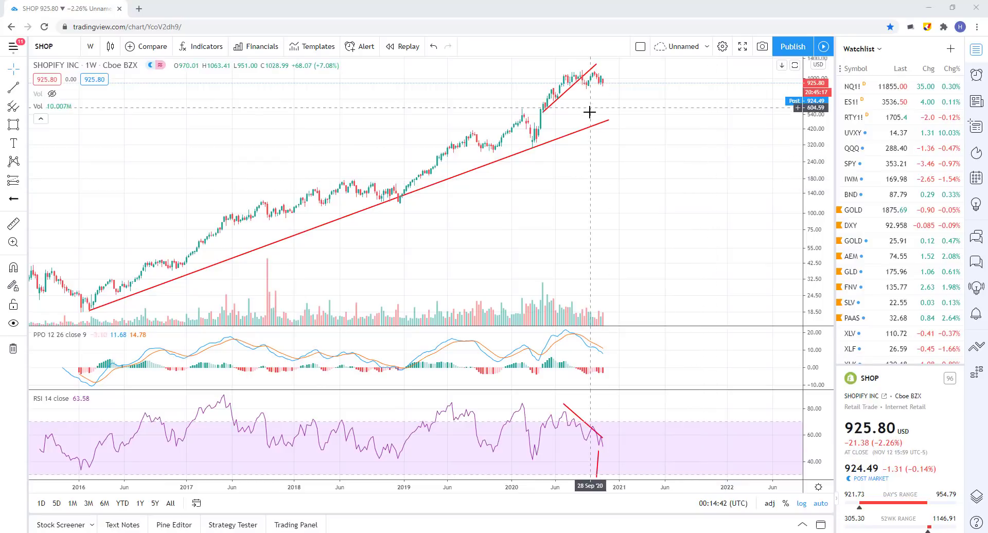
pyautogui.scroll(3, 541, 226)
pyautogui.scroll(-5, 541, 226)
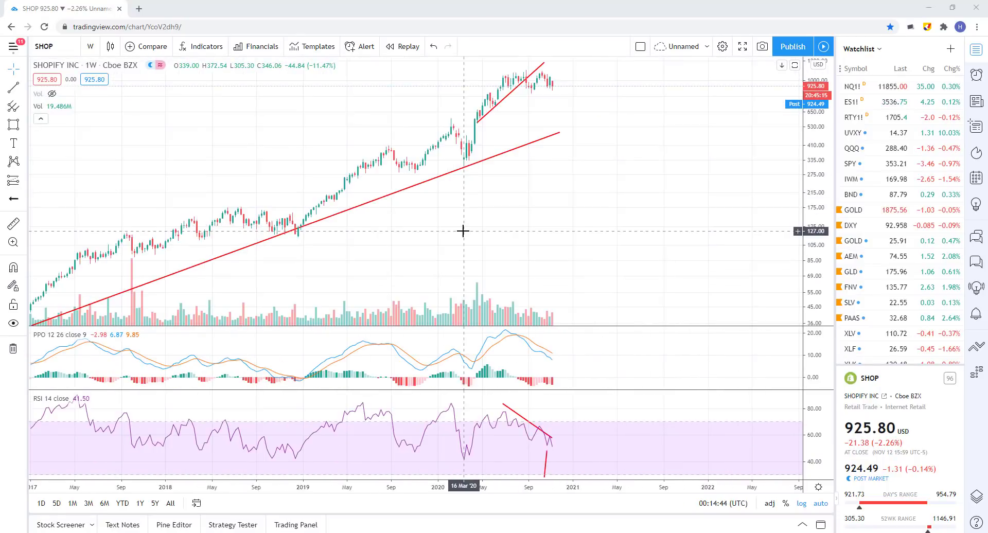
pyautogui.scroll(3, 629, 403)
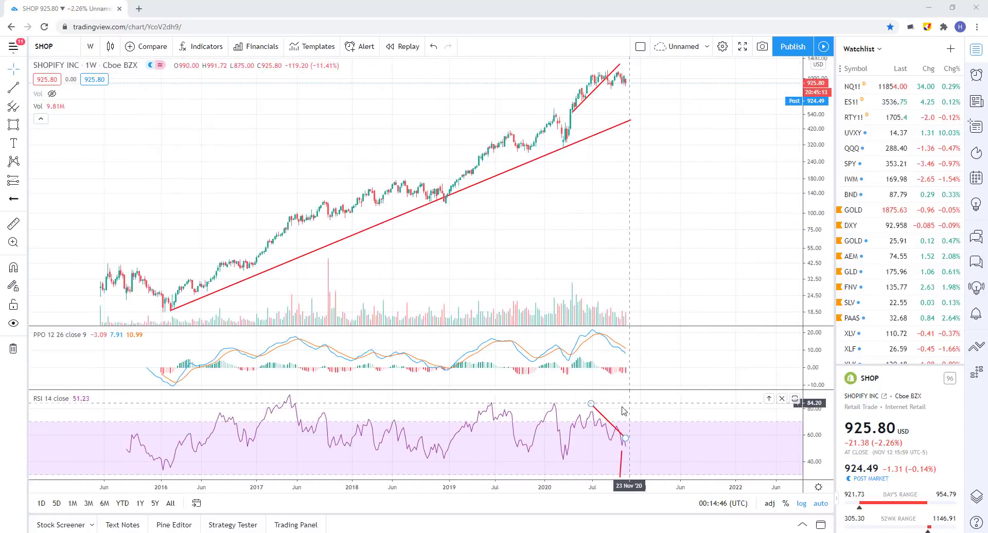
# Step: Set the Shopify chart's time interval to 1 day
pyautogui.moveTo(471, 191); pyautogui.dragTo(353, 189)
pyautogui.click(91, 47)
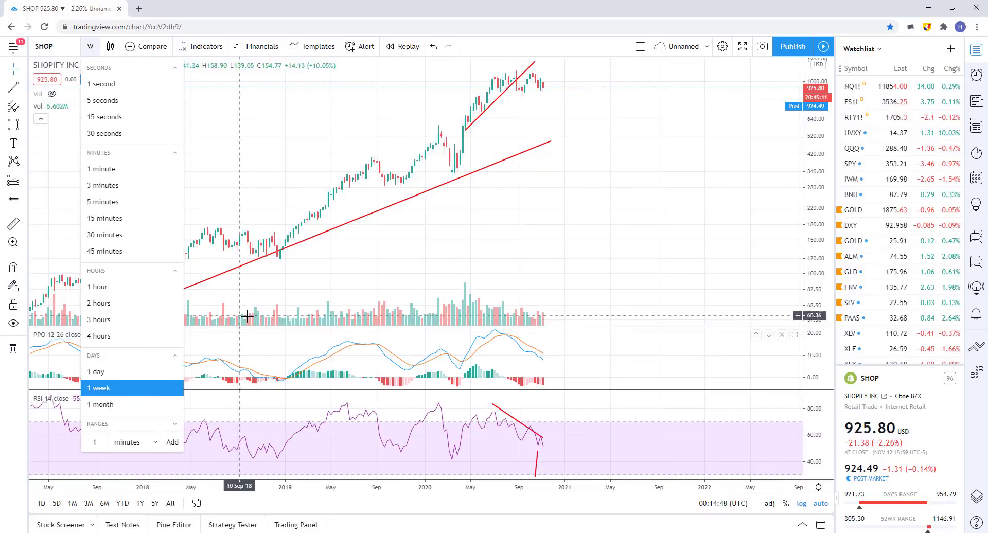
pyautogui.click(103, 371)
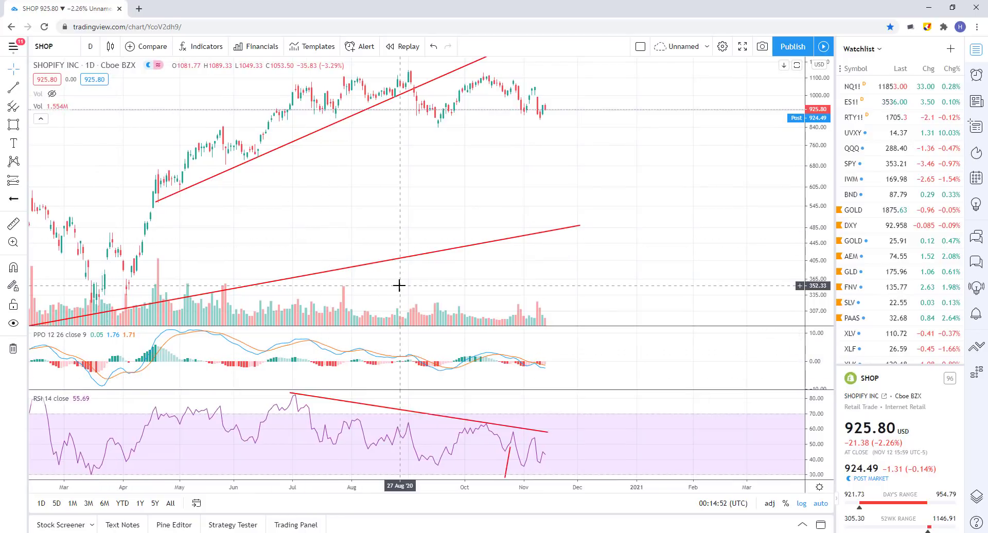
# Step: Examine Shopify's daily price action around the two rising red trendlines, comparing the recent highs with the falling RSI trendline
pyautogui.scroll(-3, 436, 294)
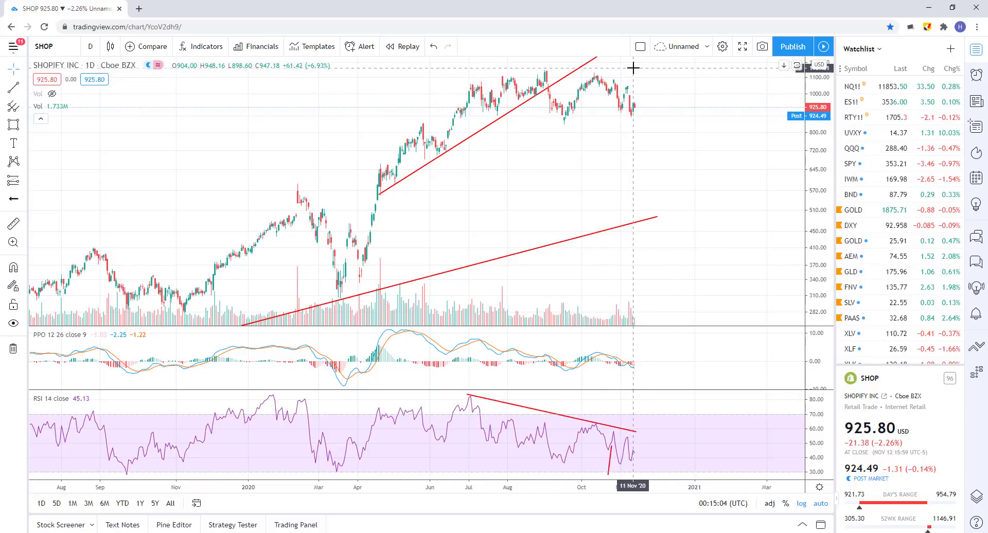
pyautogui.scroll(-5, 607, 131)
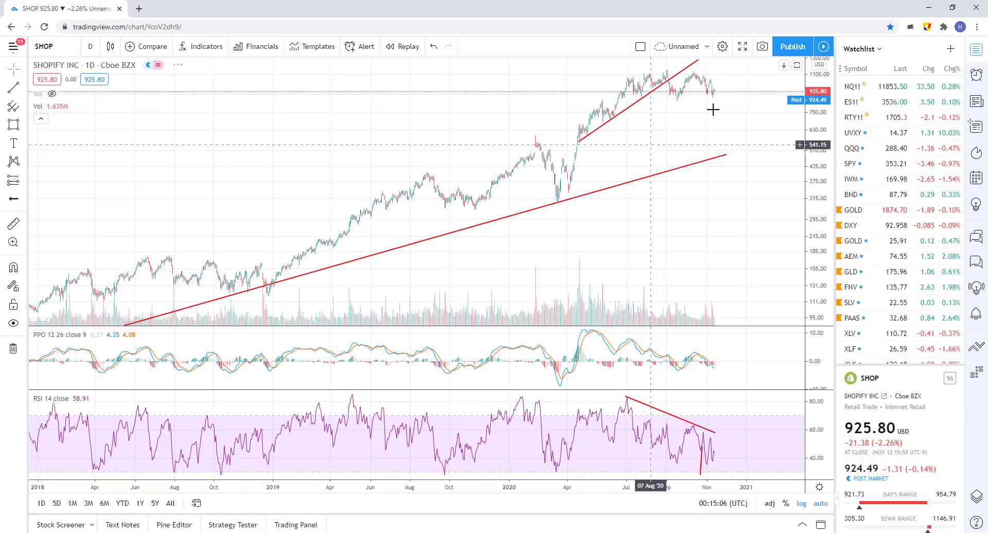
pyautogui.scroll(3, 508, 155)
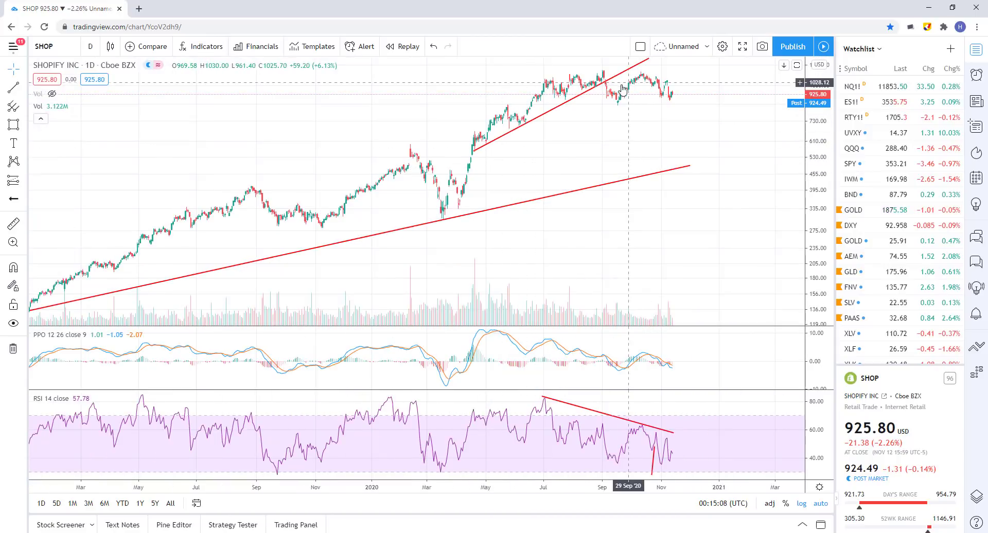
pyautogui.scroll(3, 511, 135)
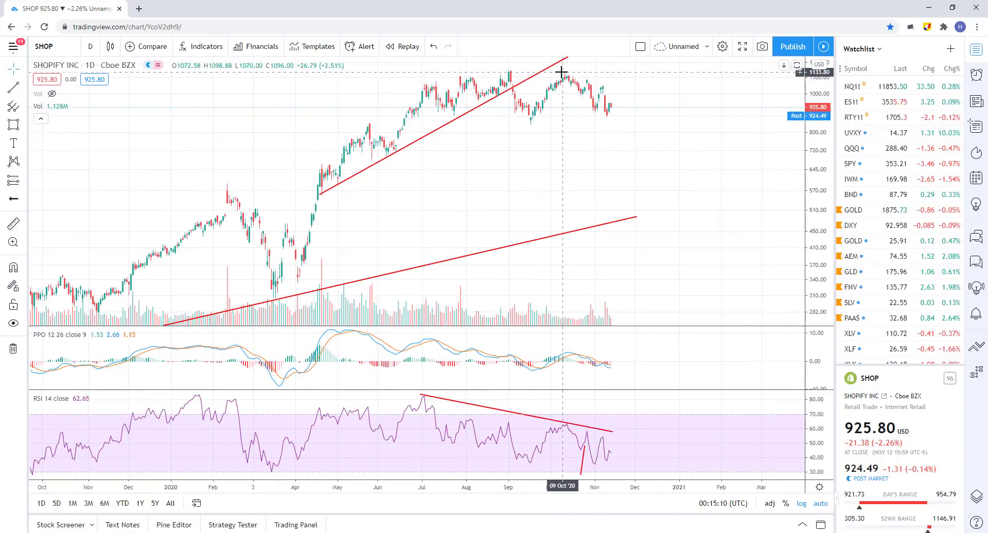
pyautogui.scroll(-2, 664, 108)
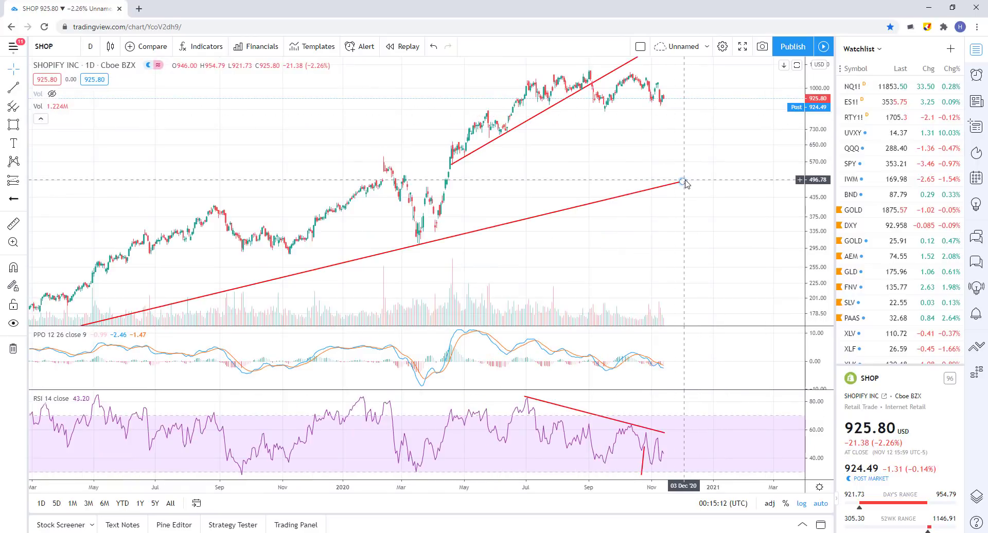
pyautogui.scroll(-1, 686, 184)
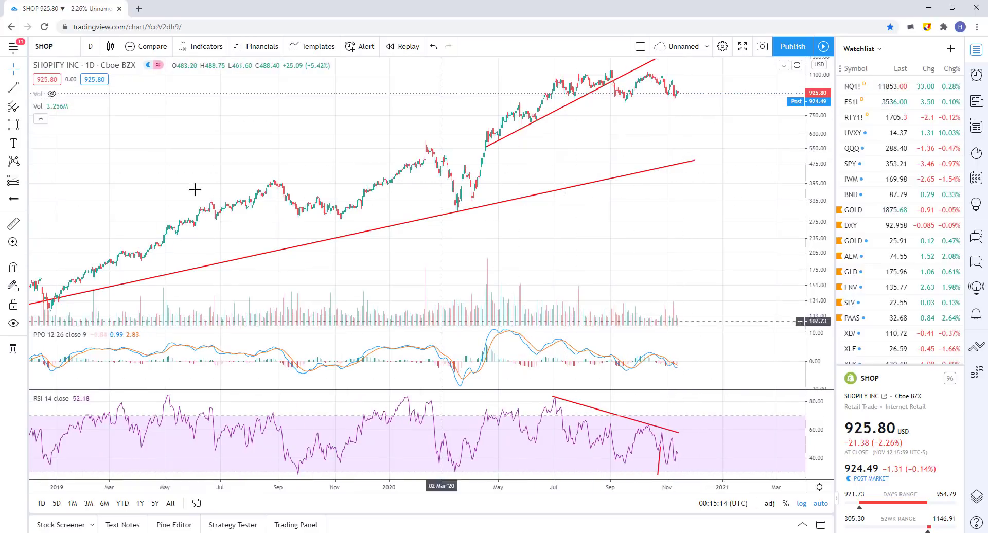
# Step: Set the Shopify chart's time interval to 1 hour and review the September to November 2020 price swings
pyautogui.click(89, 47)
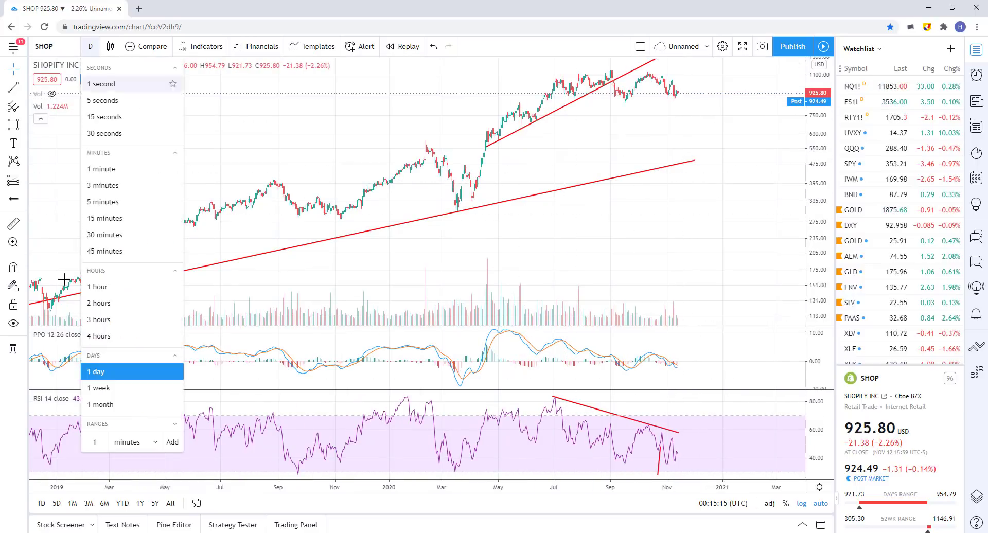
pyautogui.click(110, 290)
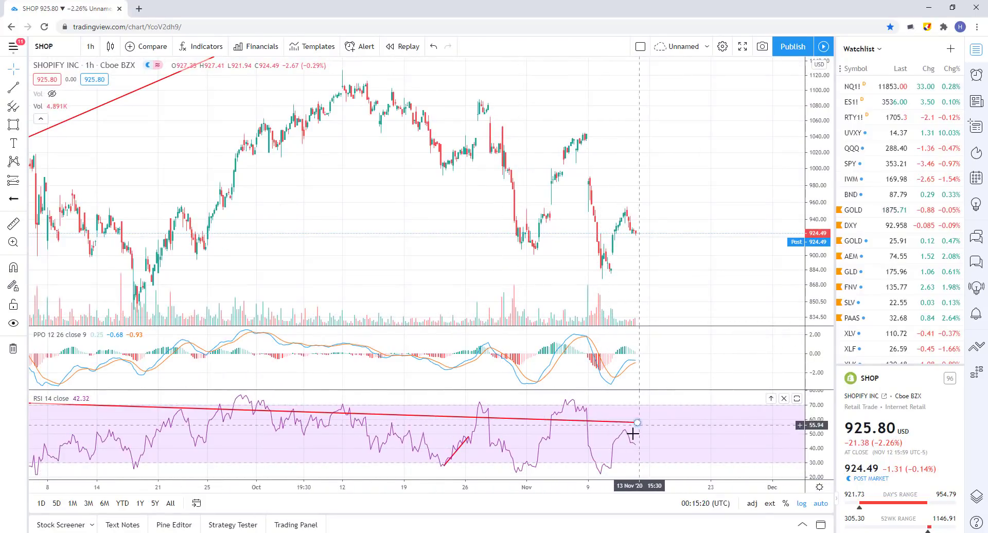
pyautogui.scroll(-3, 514, 266)
# Step: Return the Shopify chart to the 1-day interval and examine the long-term red trendline from its 2016 start
pyautogui.click(90, 46)
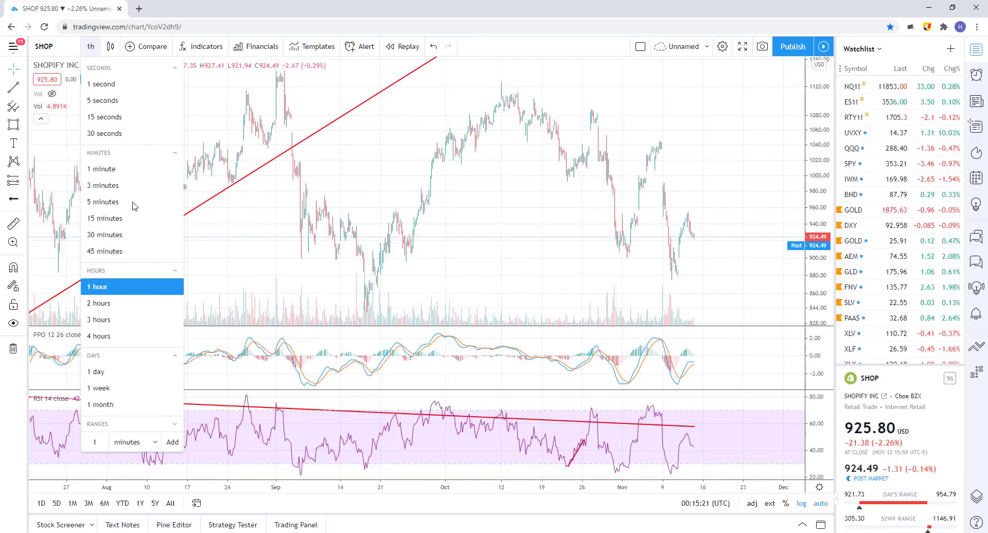
pyautogui.click(133, 371)
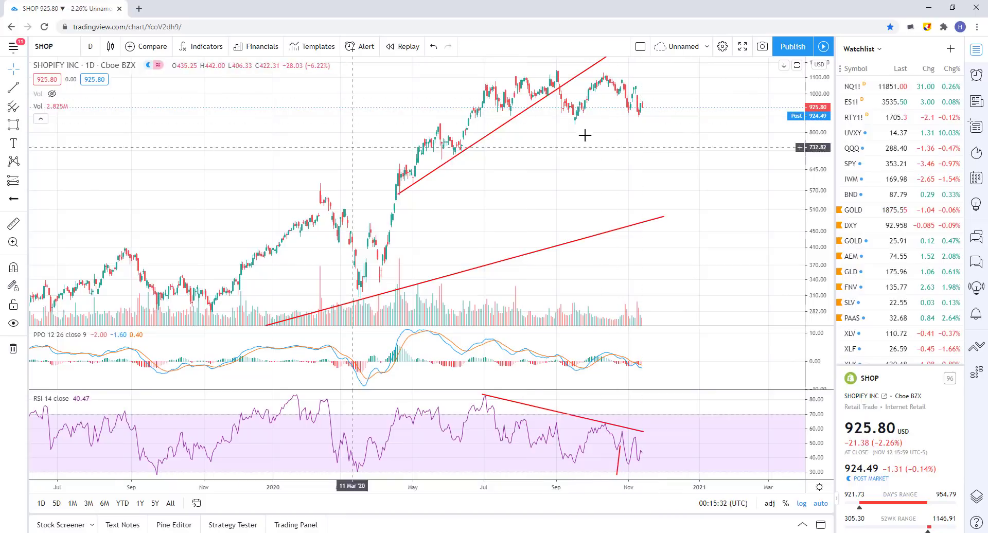
pyautogui.scroll(-10, 583, 164)
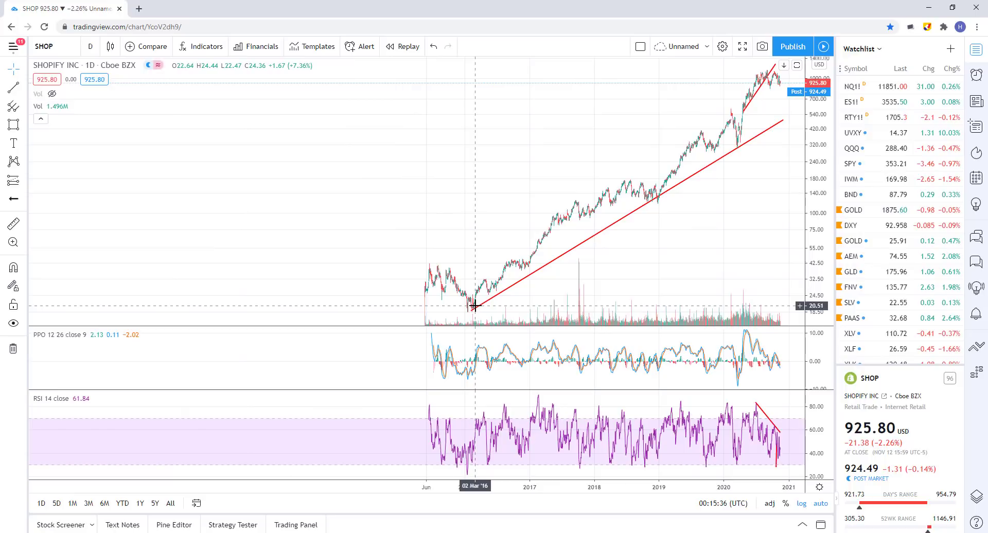
pyautogui.scroll(5, 573, 298)
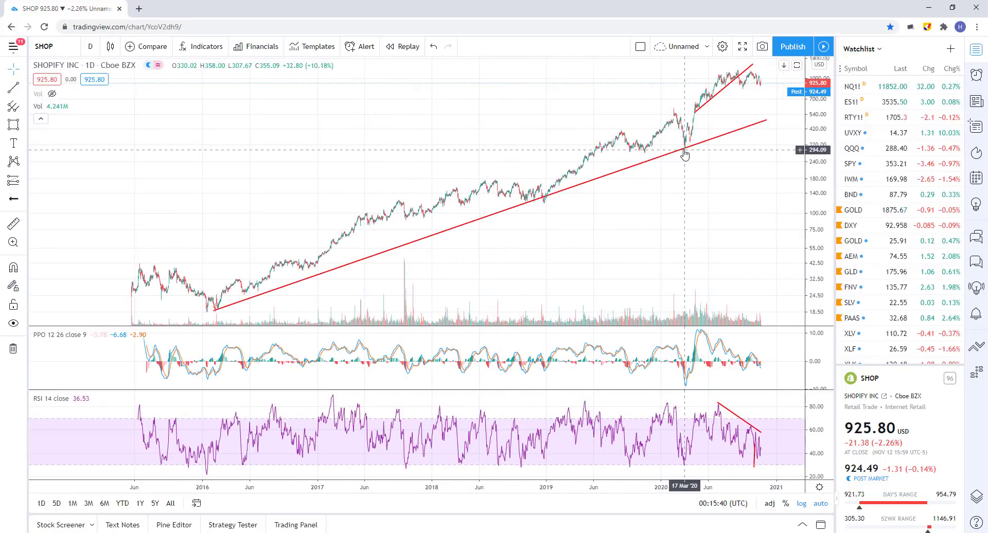
pyautogui.scroll(5, 706, 187)
pyautogui.scroll(5, 715, 218)
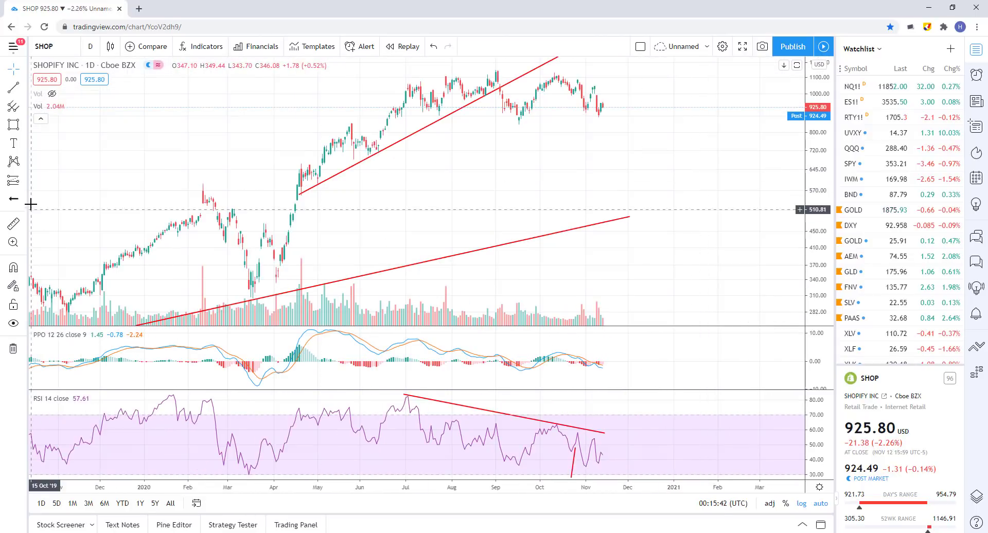
# Step: Measure the price distance from Shopify's latest daily candle down to the long-term red trendline
pyautogui.click(606, 107)
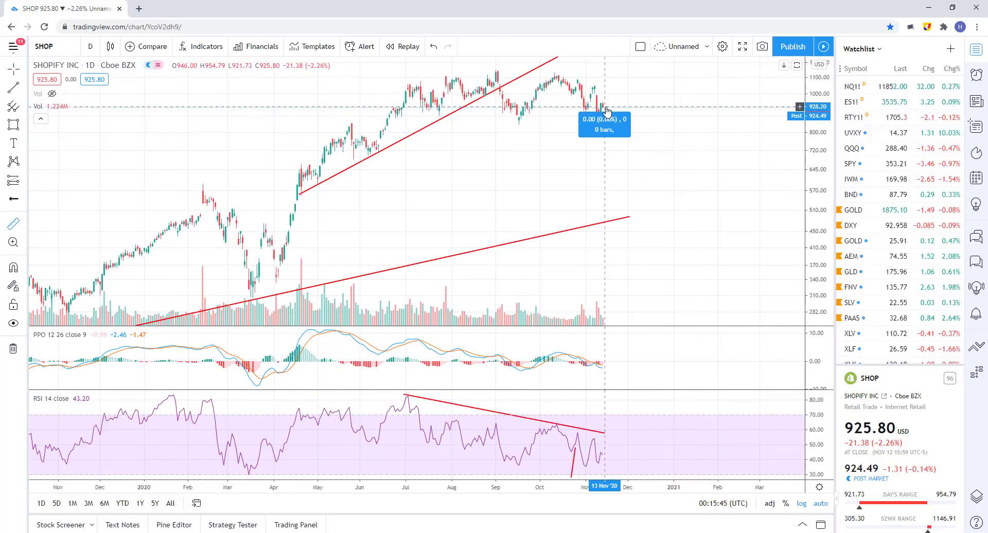
pyautogui.click(619, 217)
pyautogui.click(640, 175)
# Step: Examine Shopify's daily candles since spring 2020 against the long-term and the steeper red trendlines
pyautogui.scroll(-3, 639, 144)
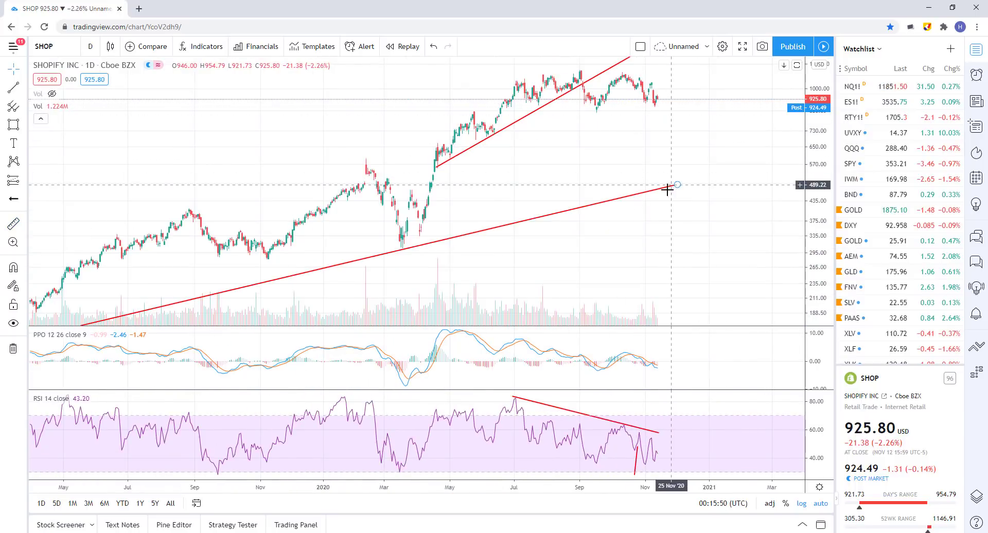
pyautogui.scroll(2, 667, 190)
pyautogui.scroll(2, 656, 212)
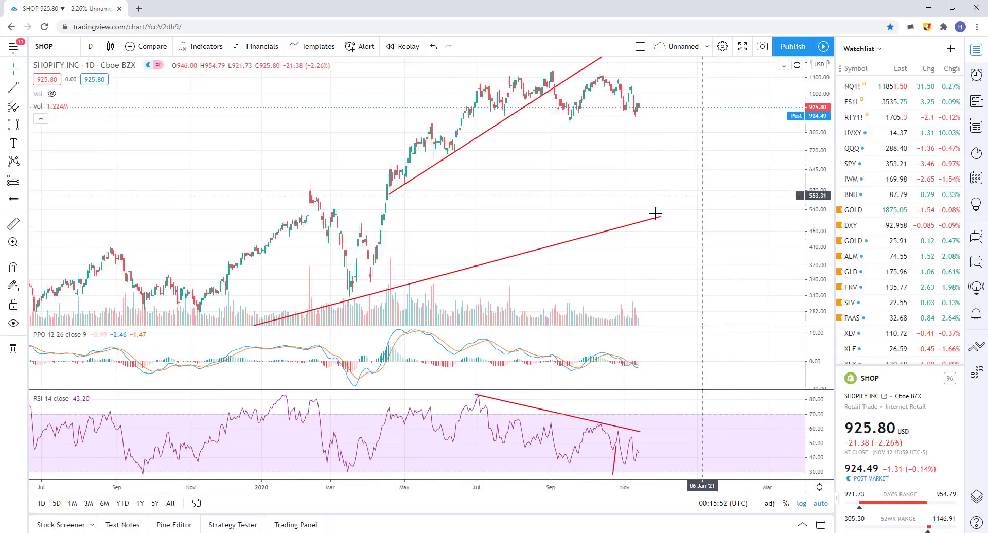
pyautogui.scroll(-2, 655, 213)
pyautogui.scroll(3, 419, 143)
pyautogui.scroll(-3, 346, 156)
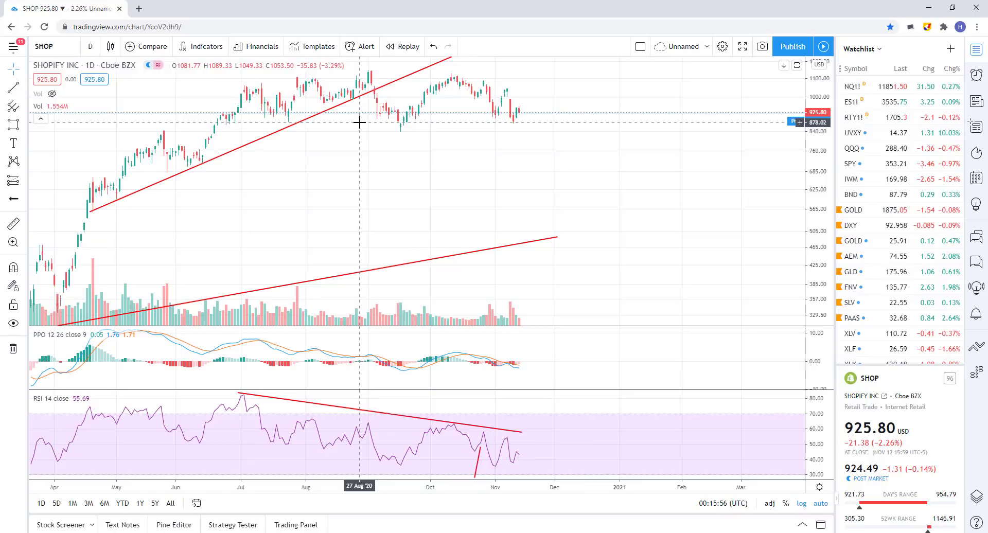
# Step: Draw a horizontal support trendline at about 884.96 on the Shopify daily chart from 18 June to 23 December 2020
pyautogui.click(11, 86)
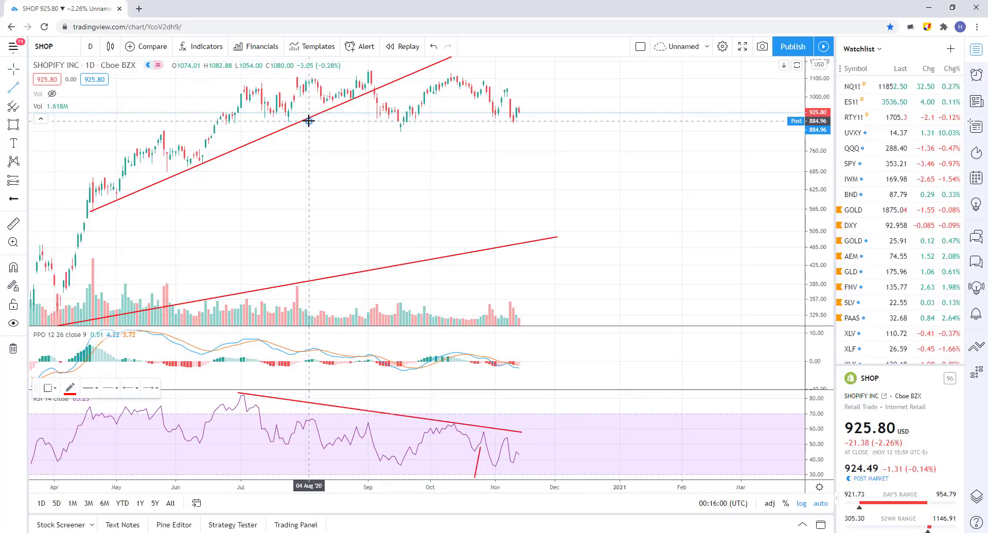
pyautogui.click(214, 121)
pyautogui.click(602, 121)
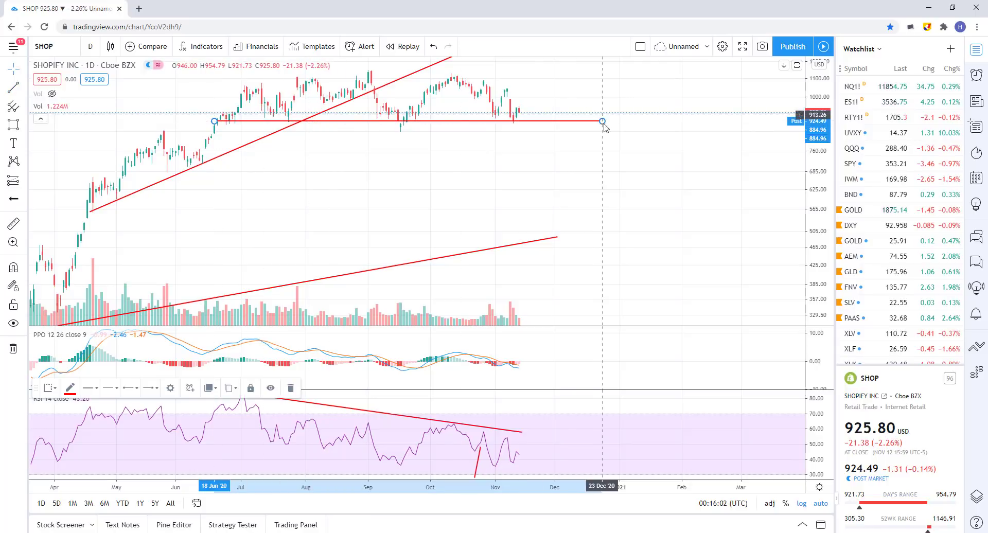
pyautogui.click(397, 167)
# Step: Set the Shopify chart's time interval to 1 hour and examine the price swings around the horizontal support line since June 2020
pyautogui.click(90, 46)
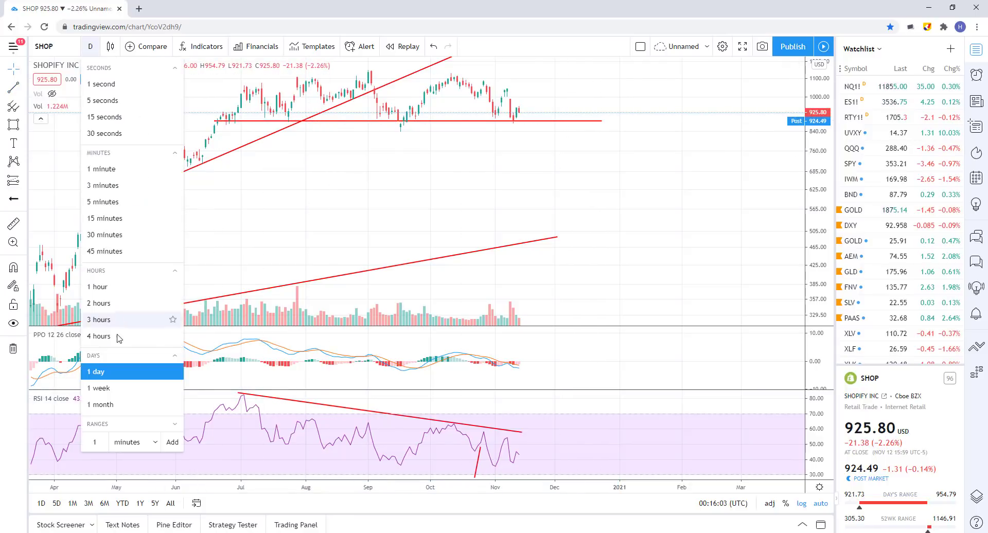
pyautogui.click(115, 291)
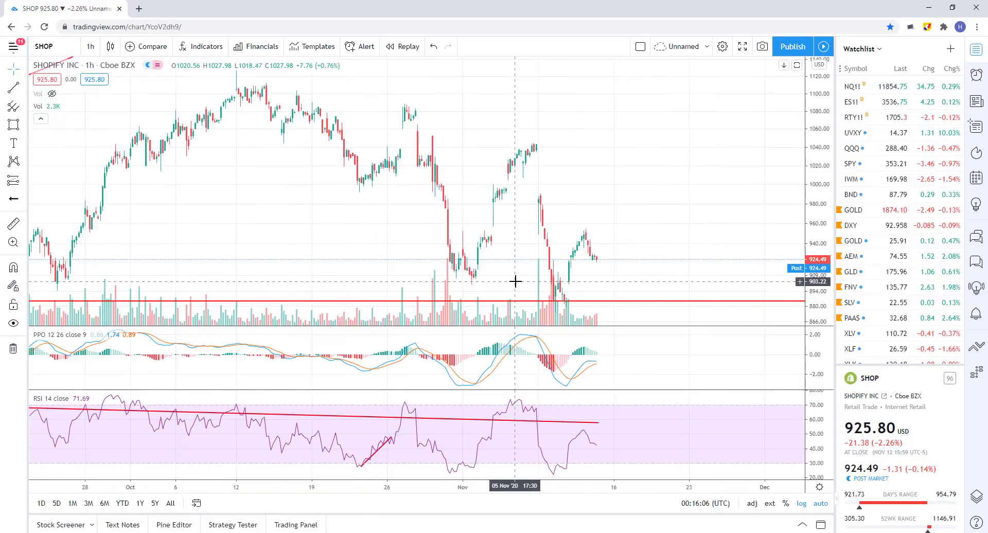
pyautogui.scroll(-3, 512, 282)
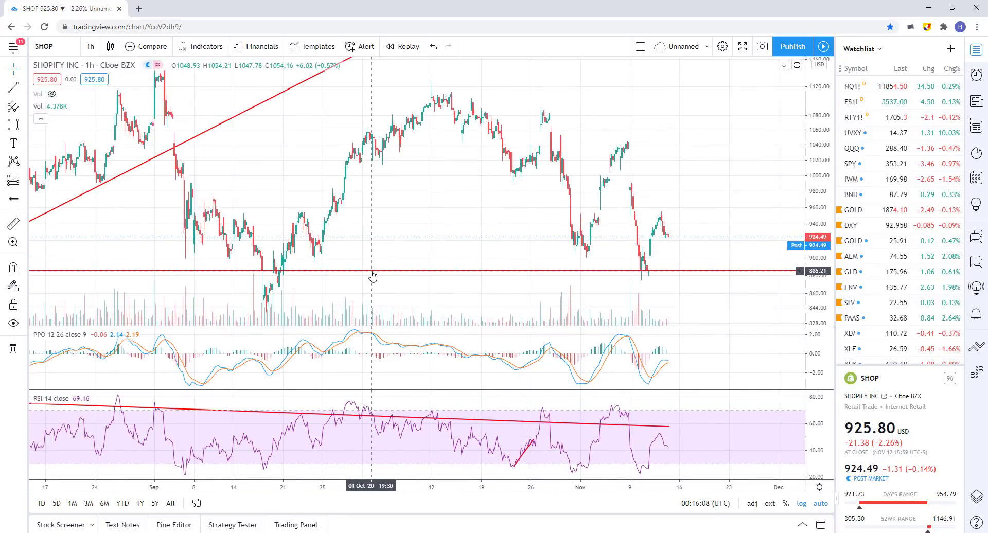
pyautogui.scroll(-5, 372, 276)
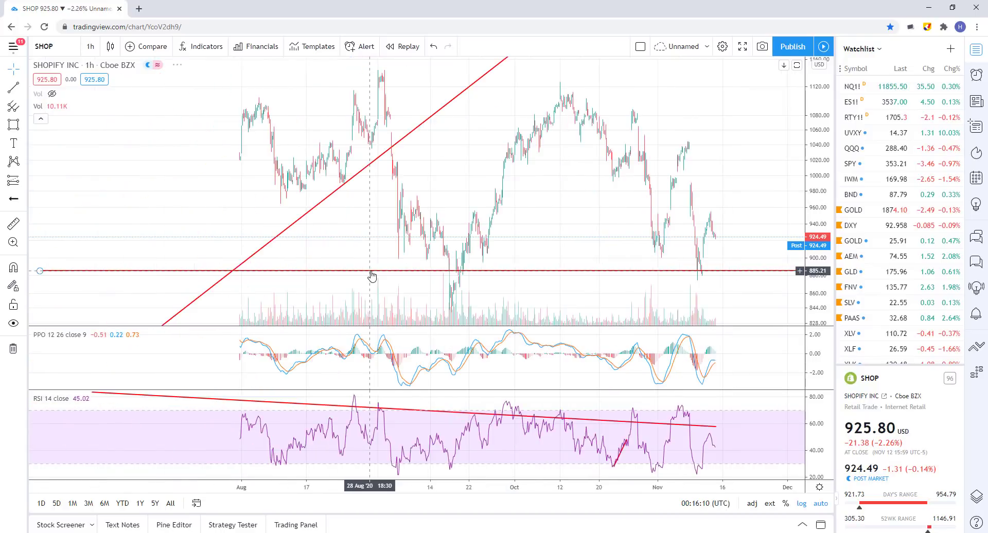
pyautogui.scroll(-2, 584, 126)
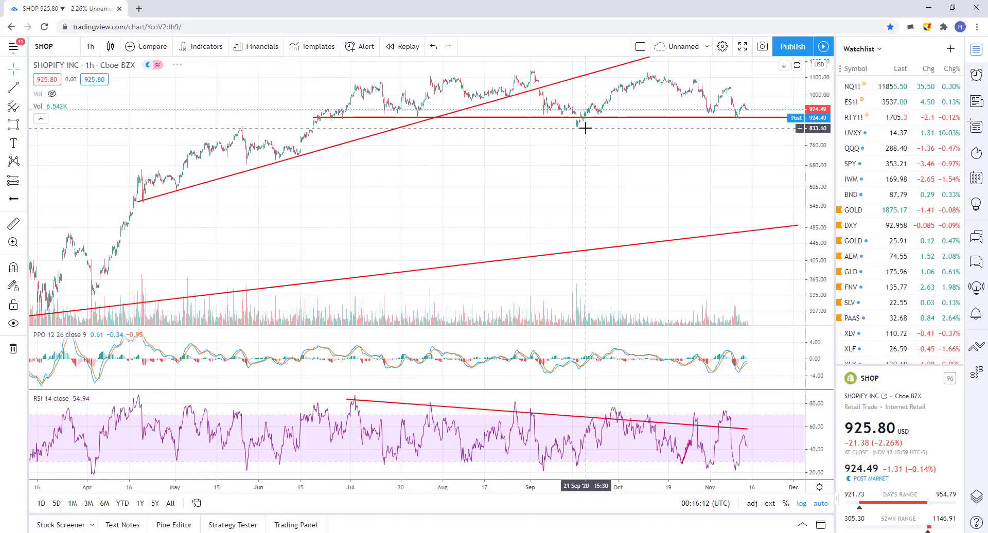
pyautogui.scroll(5, 512, 213)
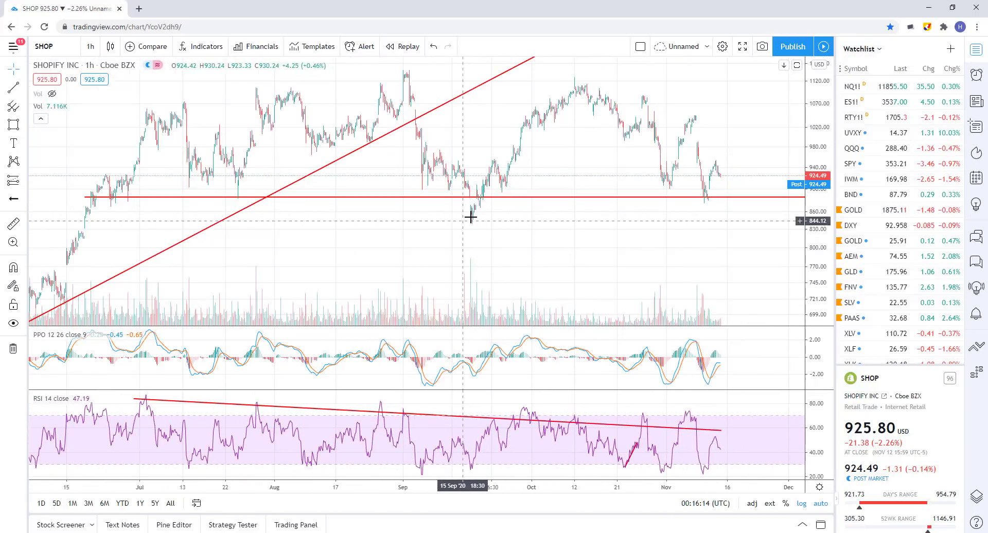
pyautogui.scroll(2, 453, 247)
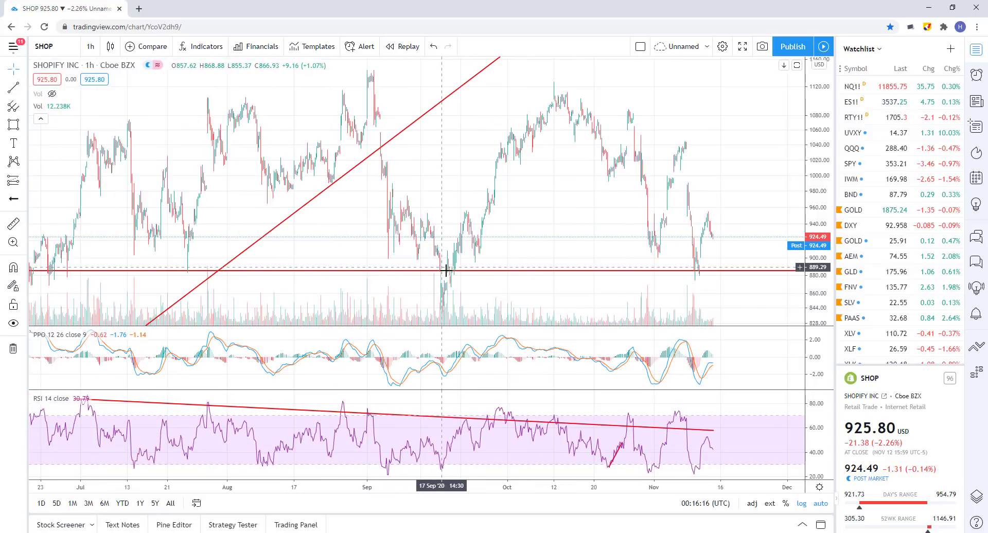
pyautogui.scroll(4, 448, 278)
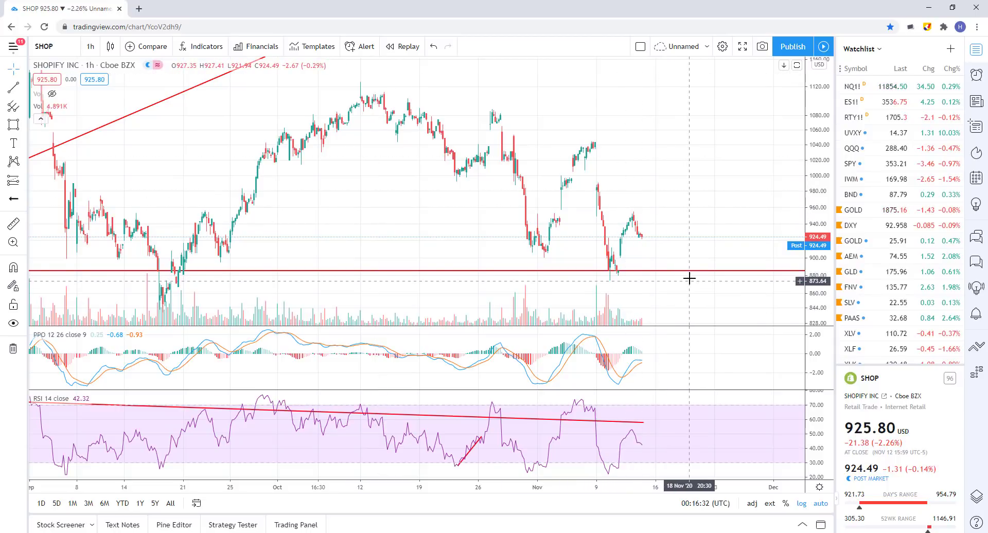
# Step: Return the Shopify chart to the 1-day interval and review the price against the support line and both rising trendlines
pyautogui.scroll(-5, 689, 278)
pyautogui.scroll(-3, 746, 178)
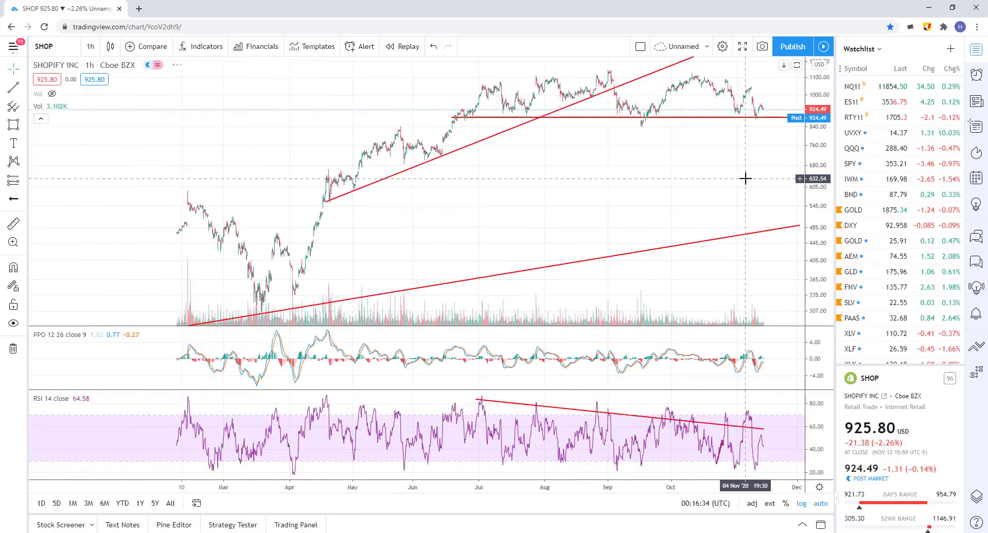
pyautogui.scroll(-3, 745, 179)
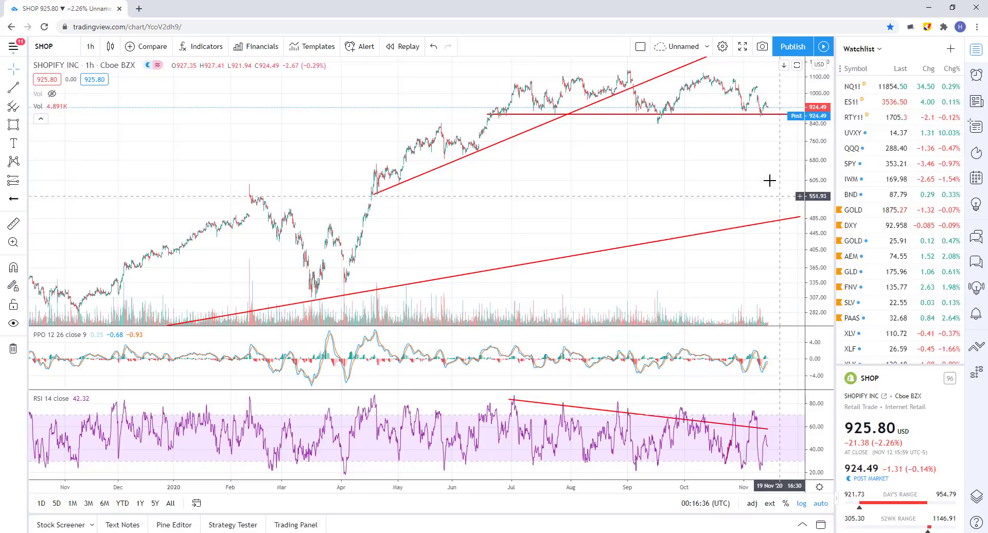
pyautogui.click(91, 46)
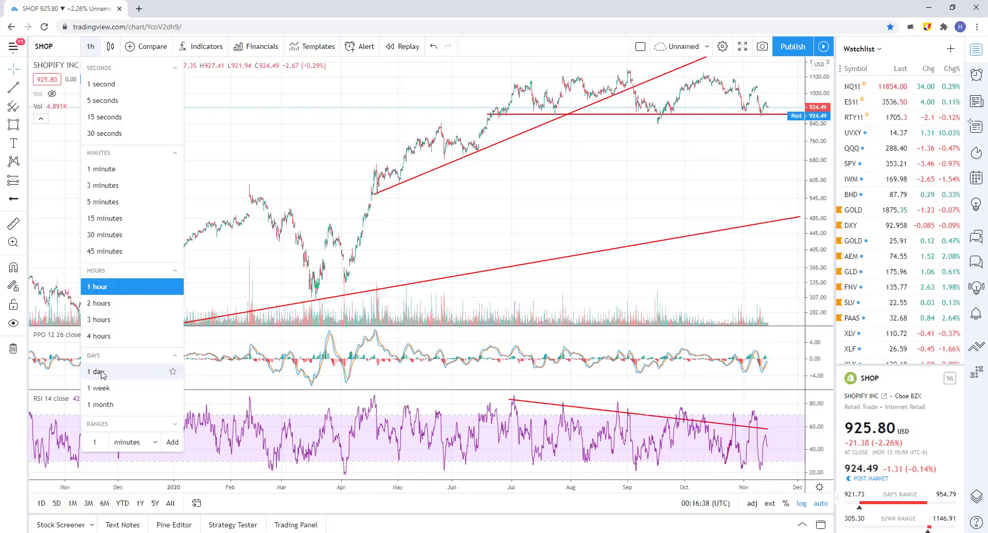
pyautogui.click(102, 374)
pyautogui.scroll(10, 664, 232)
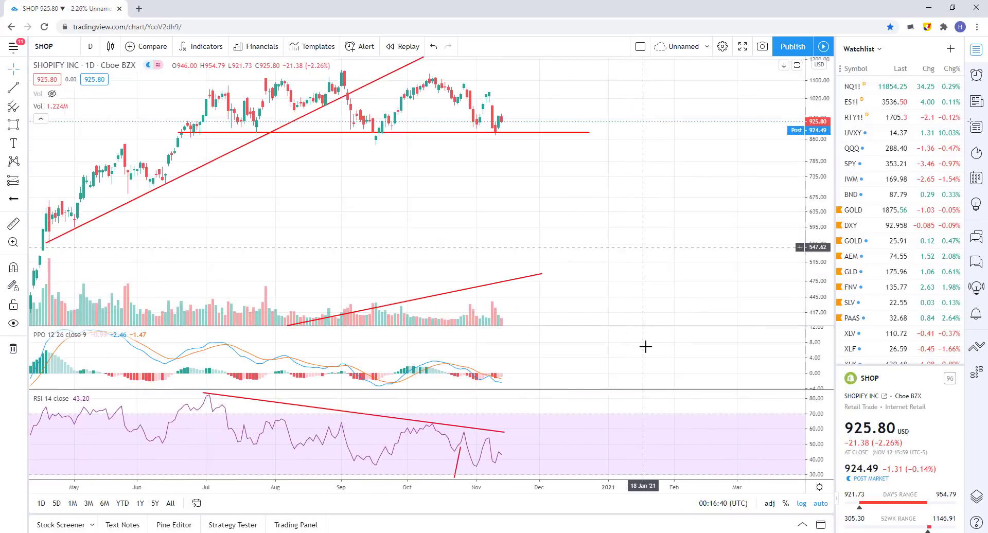
pyautogui.scroll(-2, 419, 156)
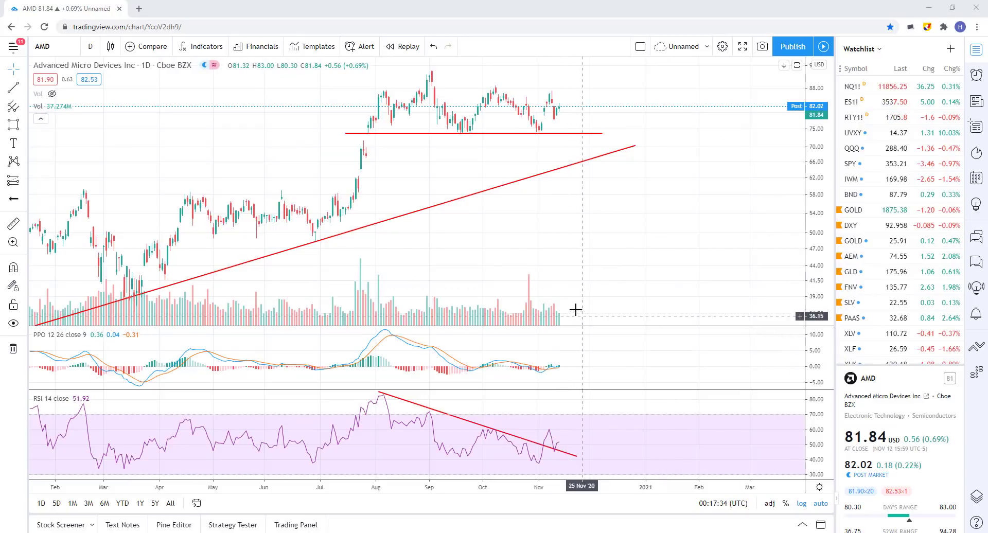
# Step: Draw a rectangle around AMD's sideways range from 24 July 2020, spanning about 93.18 down to the horizontal support line
pyautogui.scroll(-5, 576, 310)
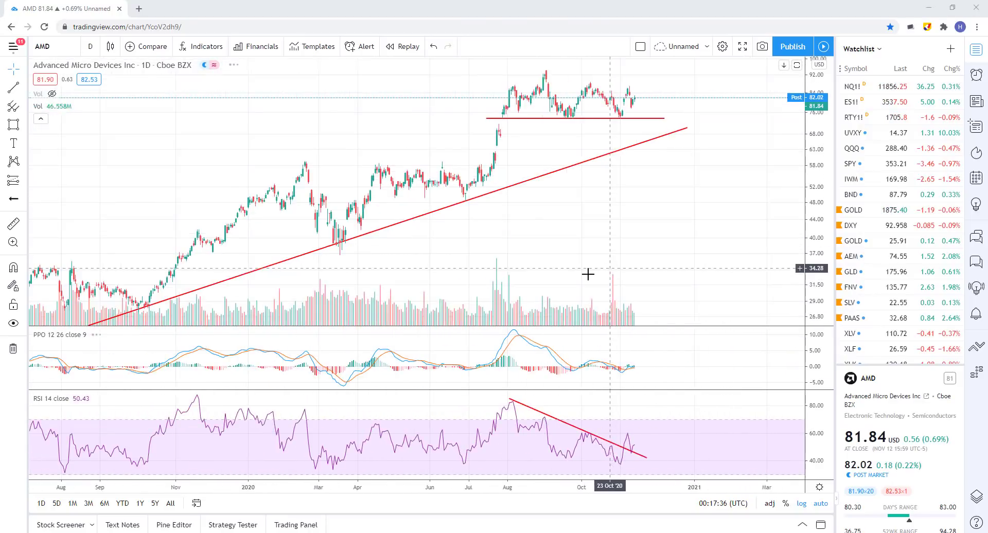
pyautogui.scroll(3, 449, 159)
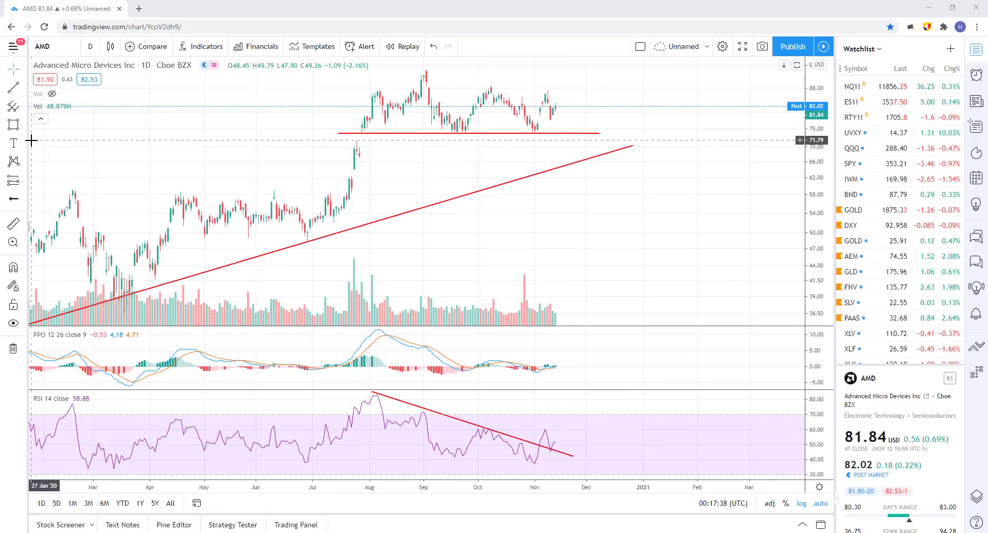
pyautogui.click(12, 125)
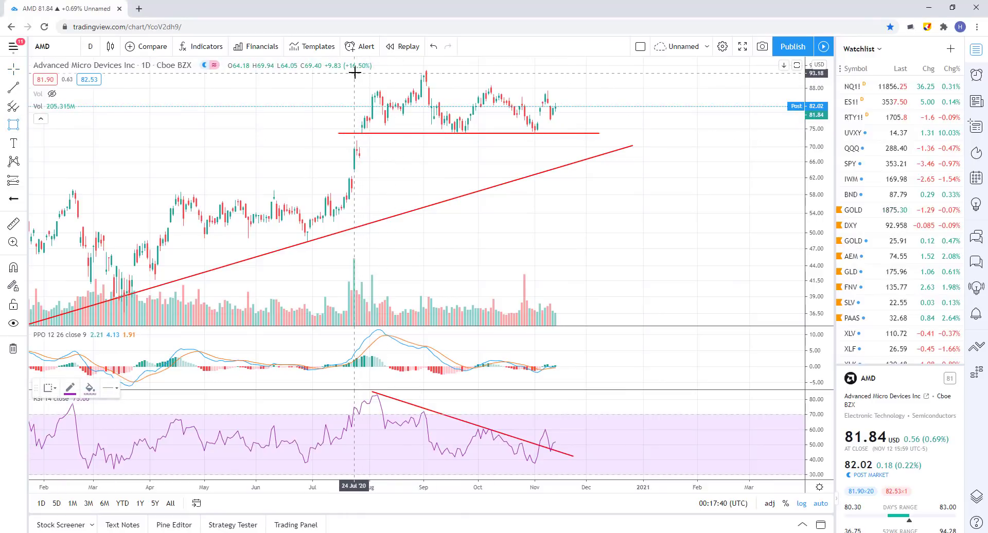
pyautogui.moveTo(354, 73)
pyautogui.mouseDown()
pyautogui.moveTo(624, 146)
pyautogui.moveTo(623, 134)
pyautogui.mouseUp()
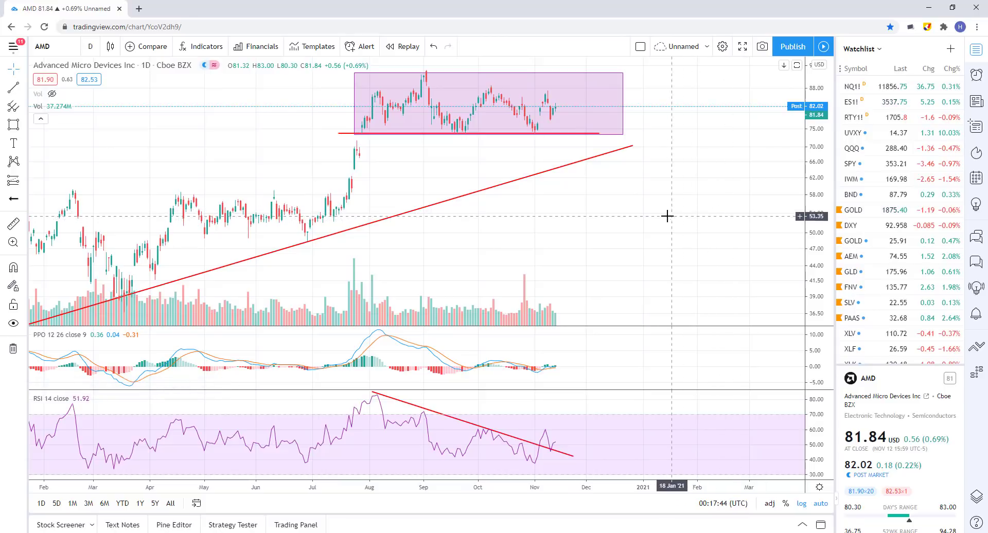
# Step: Move the end of the falling trendline on AMD's daily RSI to about 49.82 at 11 December 2020
pyautogui.scroll(-2, 671, 242)
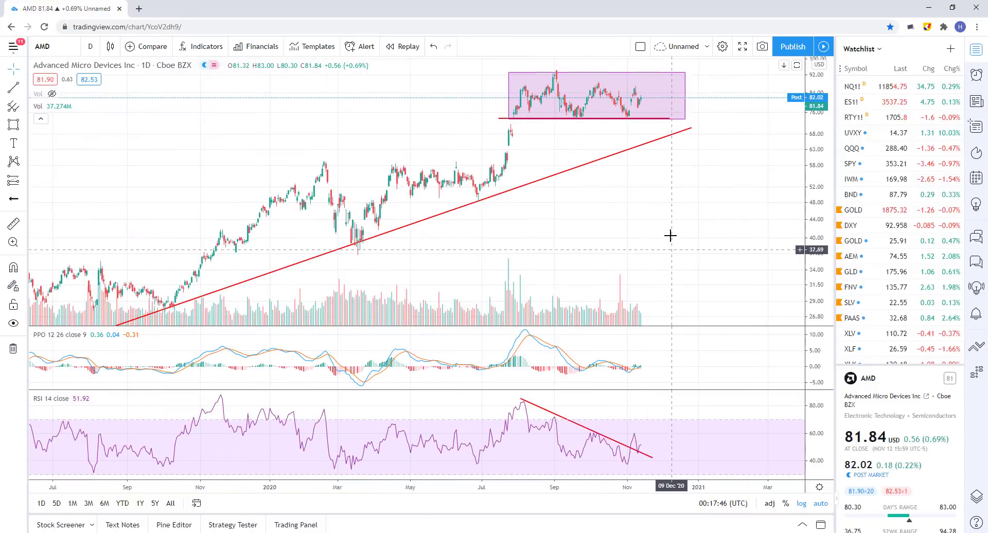
pyautogui.scroll(-2, 633, 134)
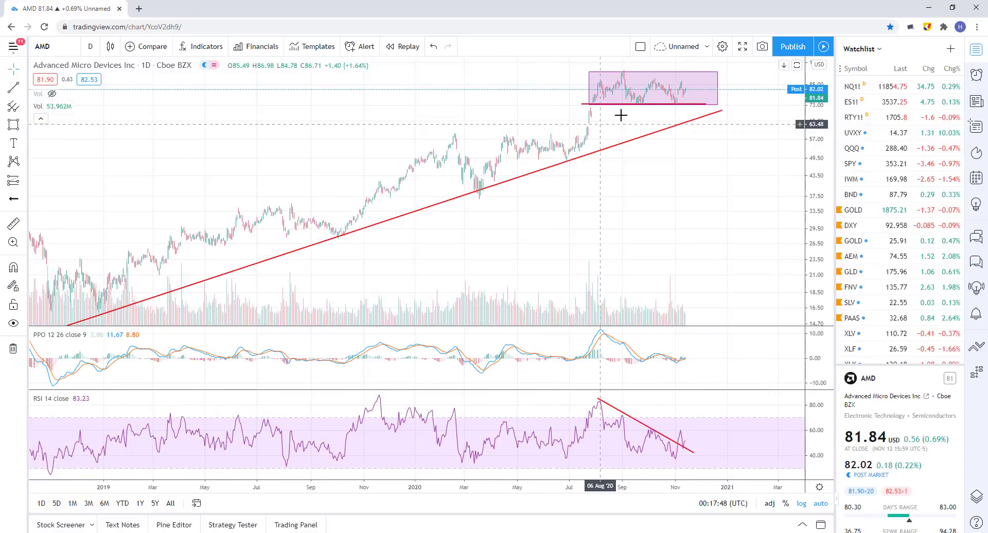
pyautogui.scroll(-2, 644, 158)
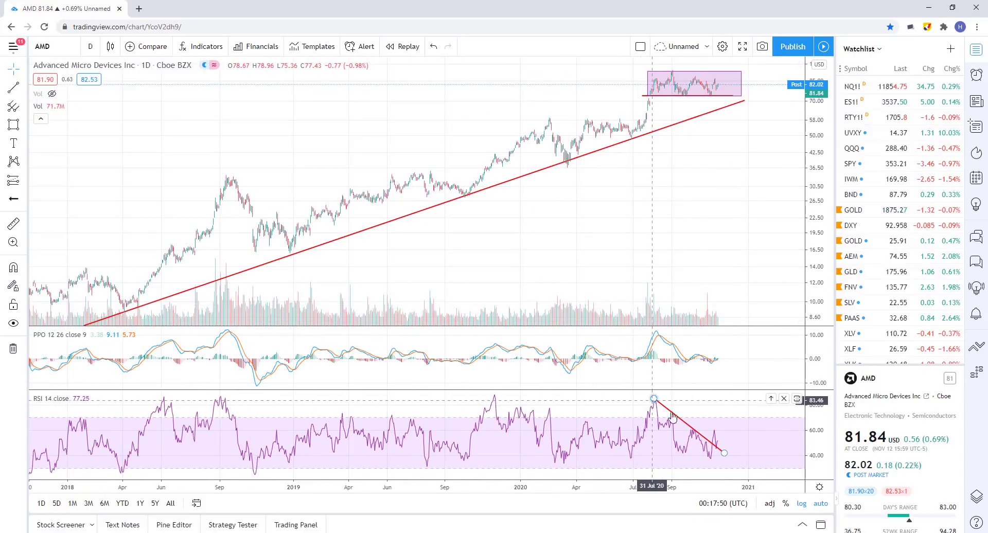
pyautogui.moveTo(726, 452); pyautogui.dragTo(737, 444)
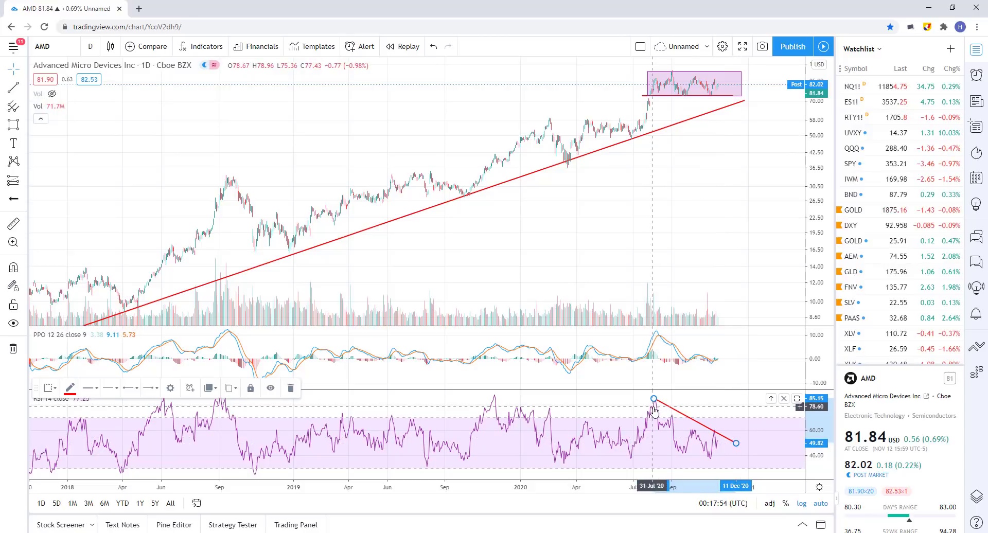
# Step: Examine AMD's boxed range and its long-term rising trendline back to the February 2016 start on the daily chart
pyautogui.scroll(5, 478, 93)
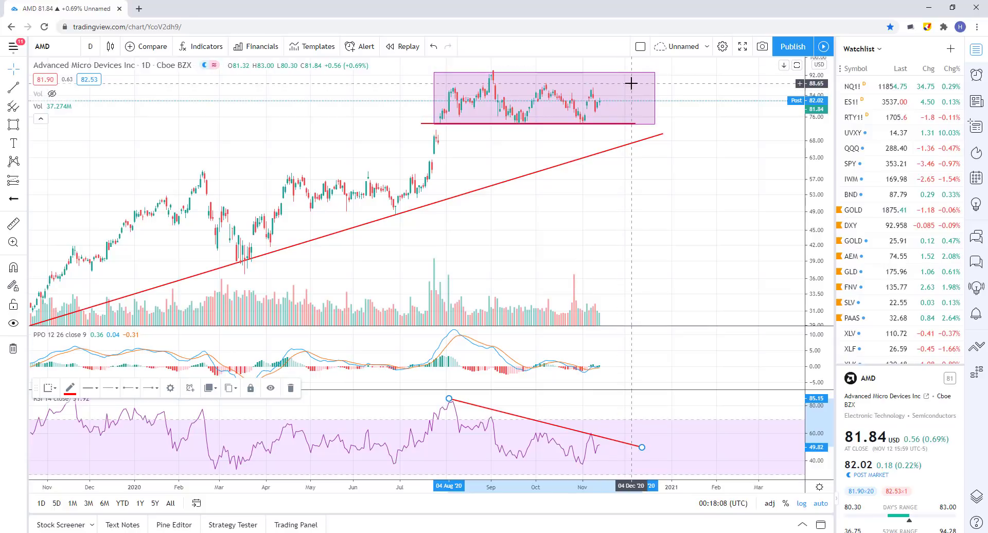
pyautogui.scroll(-3, 690, 223)
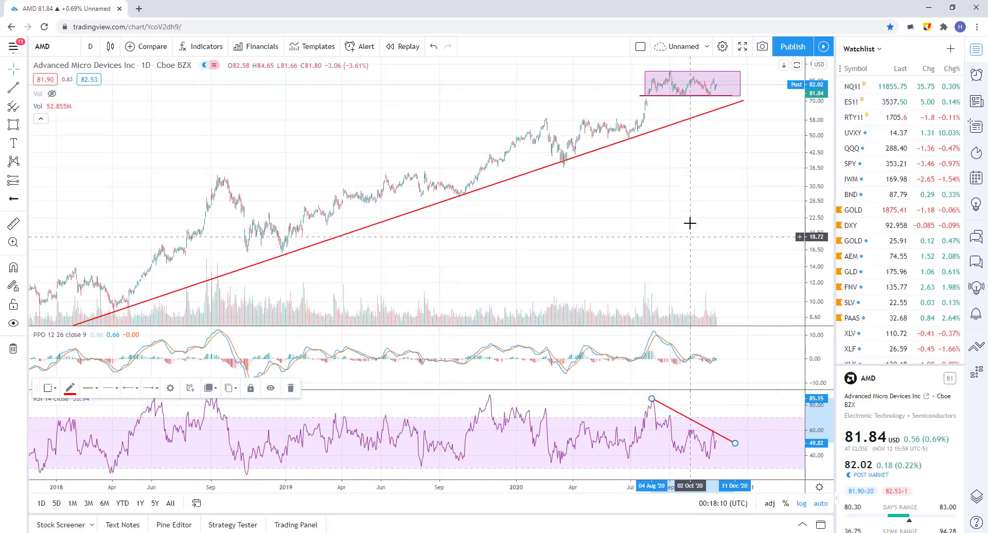
pyautogui.scroll(-5, 687, 217)
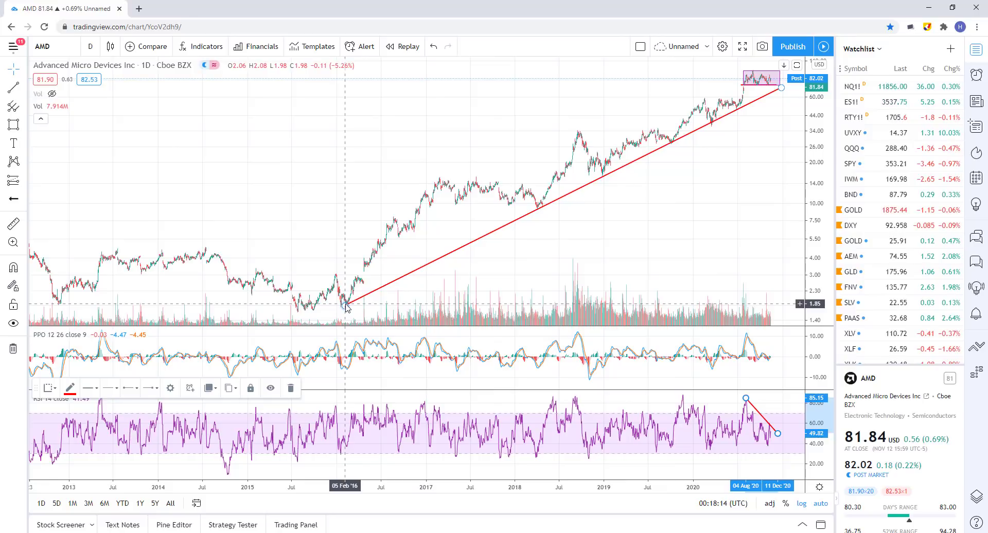
pyautogui.scroll(3, 355, 301)
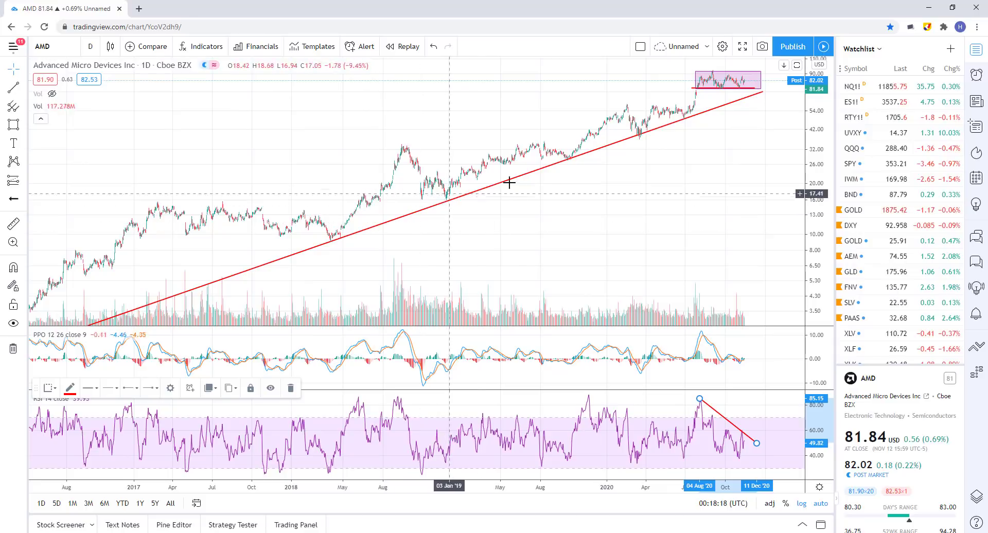
pyautogui.scroll(6, 661, 133)
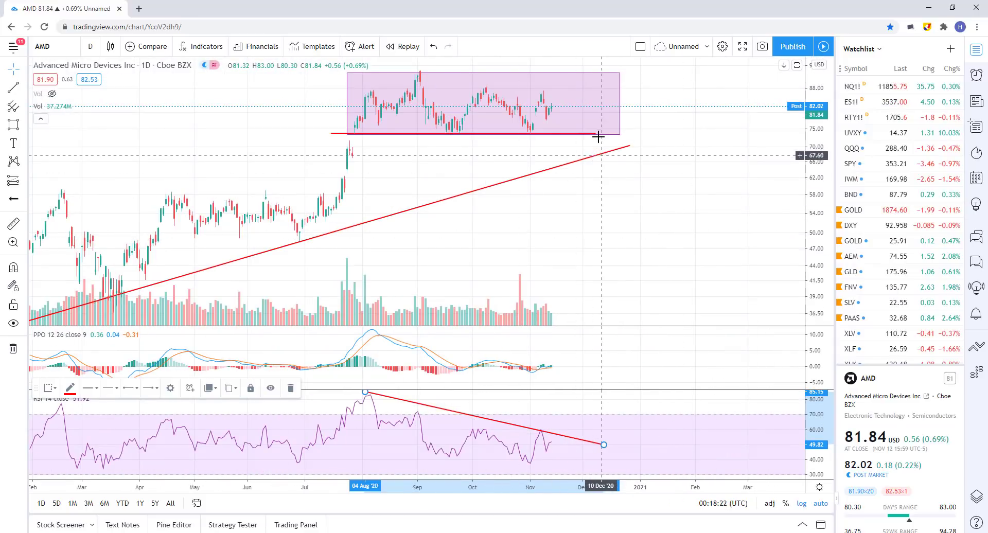
pyautogui.scroll(-2, 586, 155)
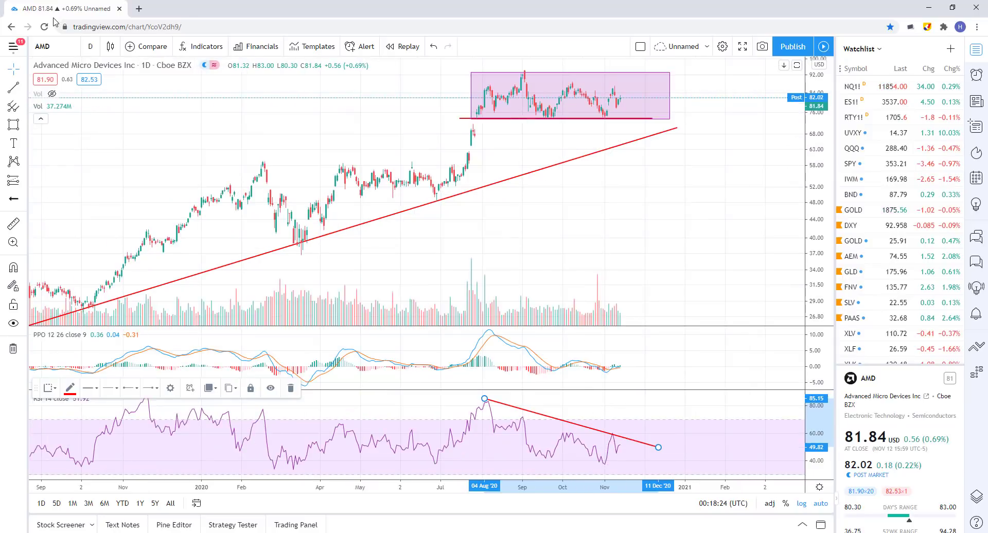
# Step: Set AMD to the 1-week interval and refit the RSI trendline from 87.91 at 22 June to about 58.23 at 28 December 2020
pyautogui.click(88, 47)
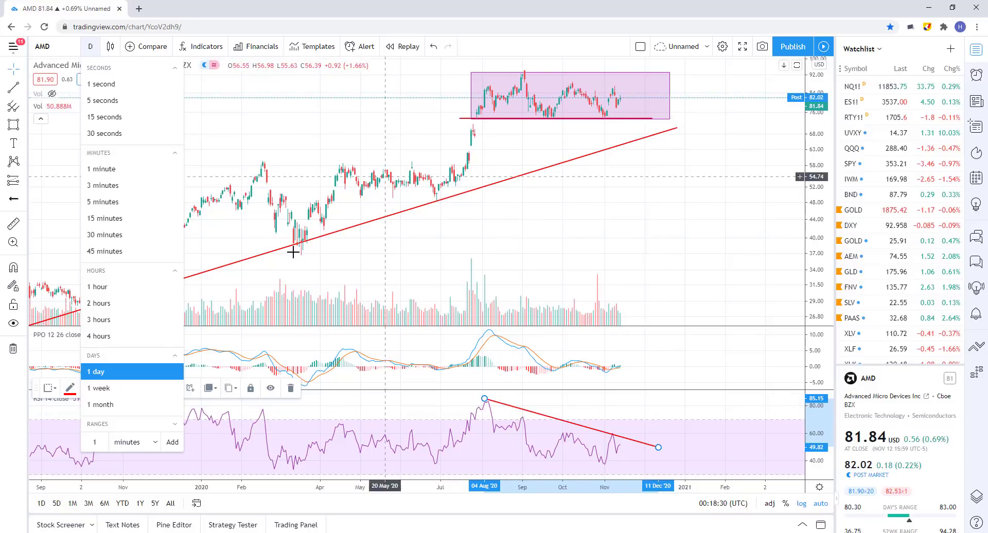
pyautogui.click(99, 388)
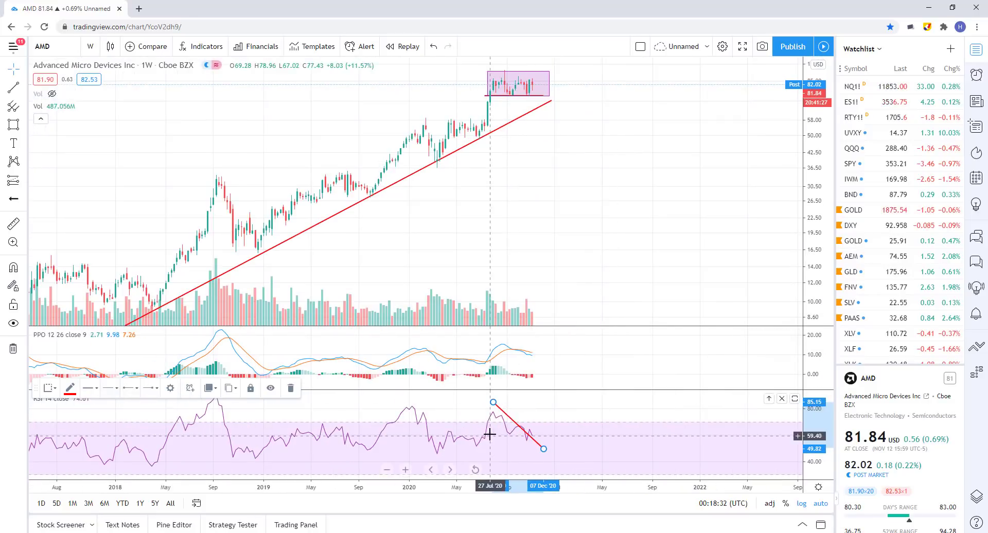
pyautogui.moveTo(496, 405); pyautogui.dragTo(485, 400)
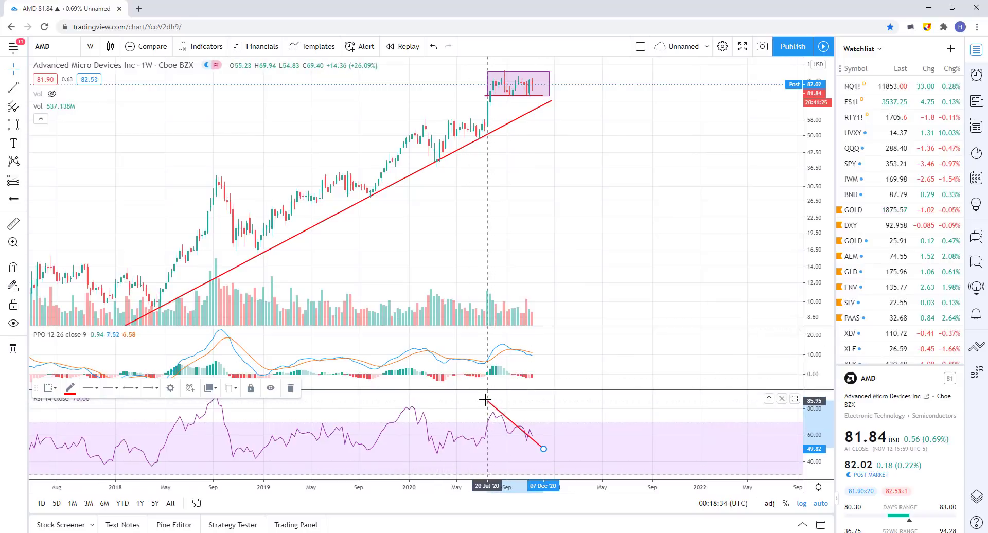
pyautogui.moveTo(543, 449); pyautogui.dragTo(552, 437)
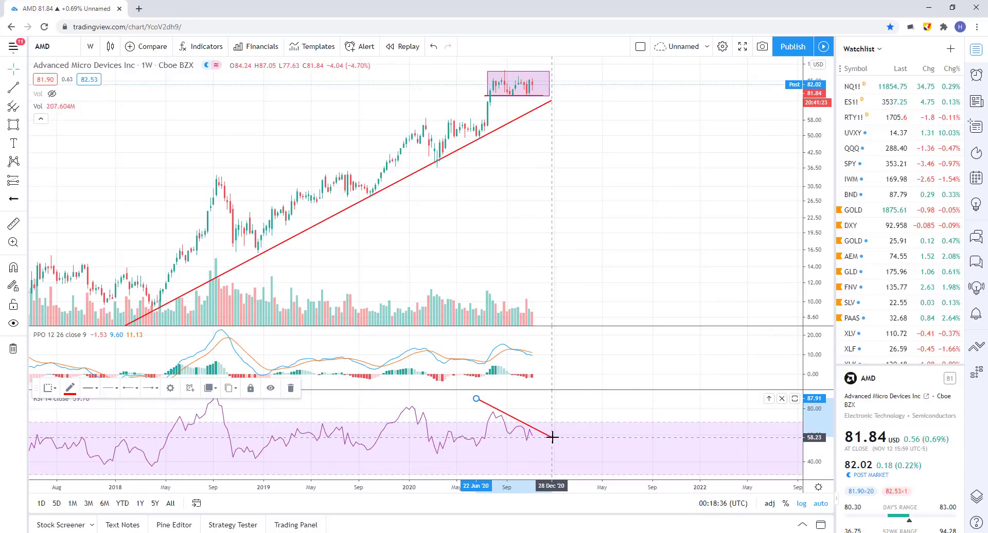
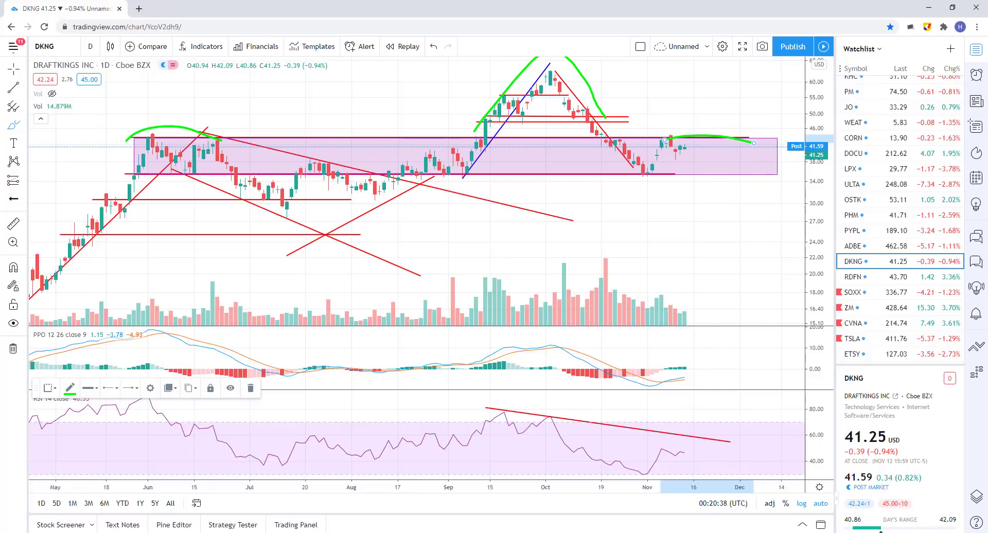
# Step: Set DraftKings to the 1-week interval and draw a falling RSI trendline from 97.71 at 10 February 2020 to 65.24 at 8 March 2021
pyautogui.click(90, 46)
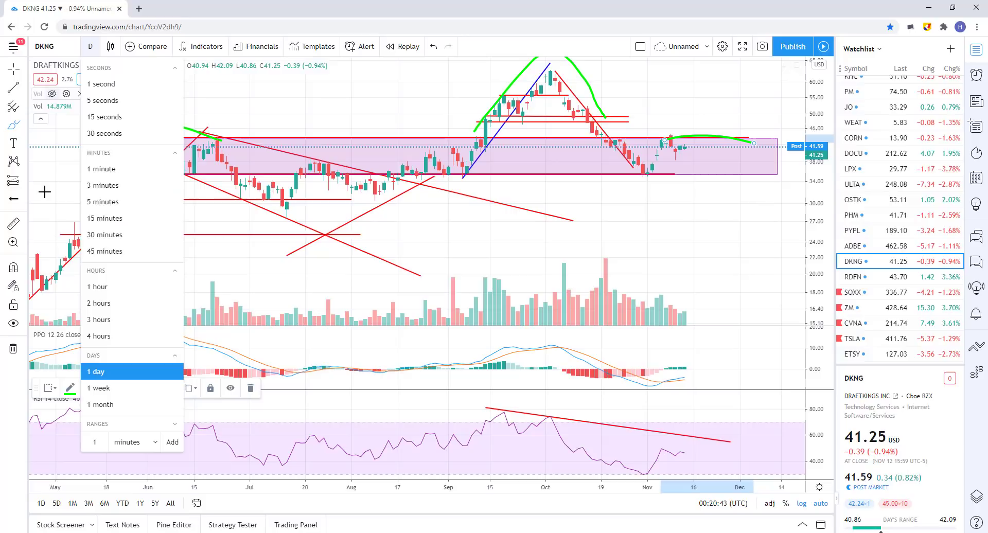
pyautogui.click(98, 388)
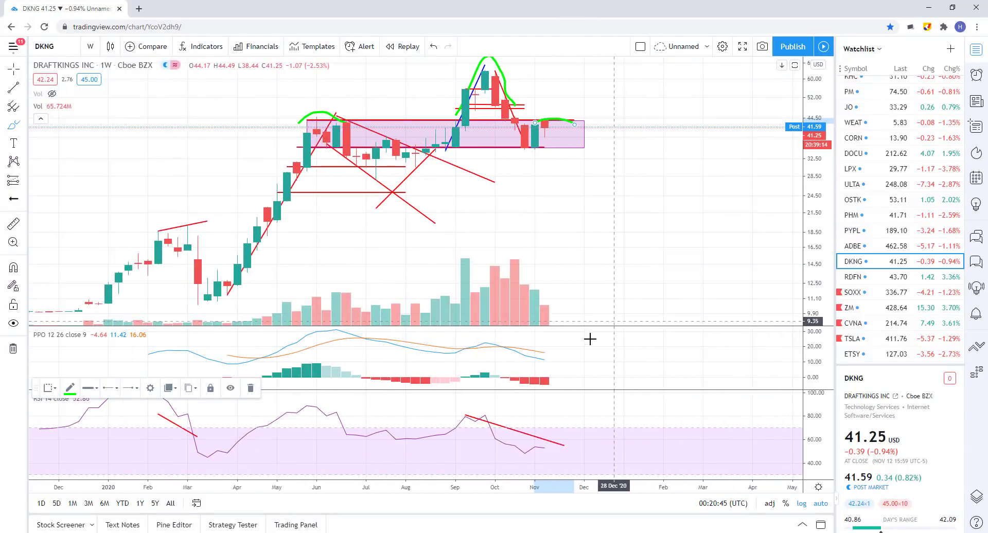
pyautogui.scroll(-3, 590, 338)
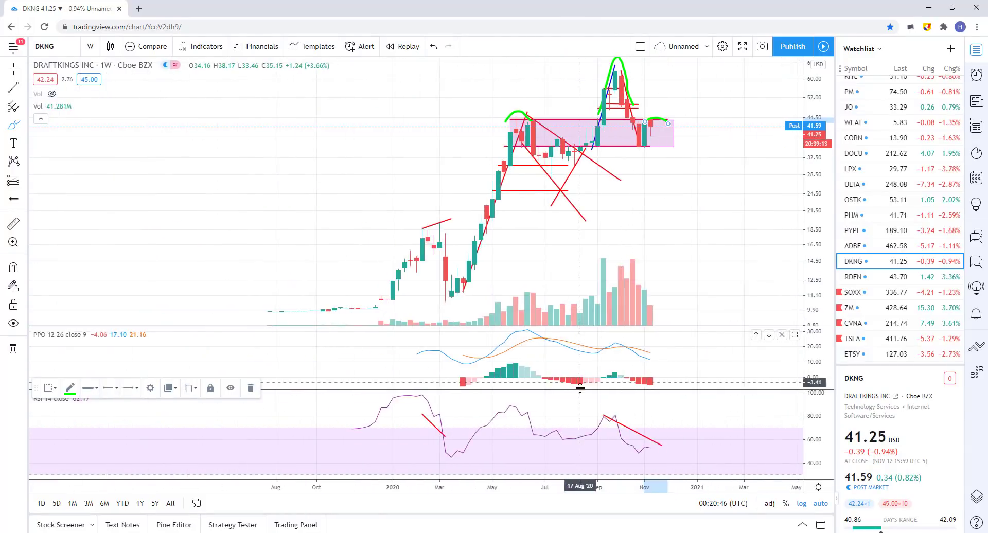
pyautogui.click(12, 90)
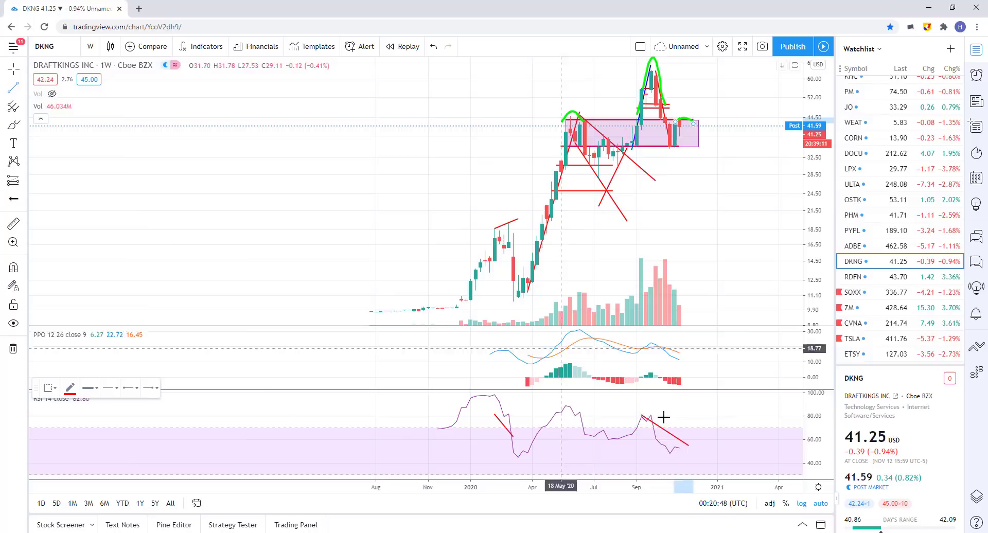
pyautogui.click(494, 395)
pyautogui.click(760, 433)
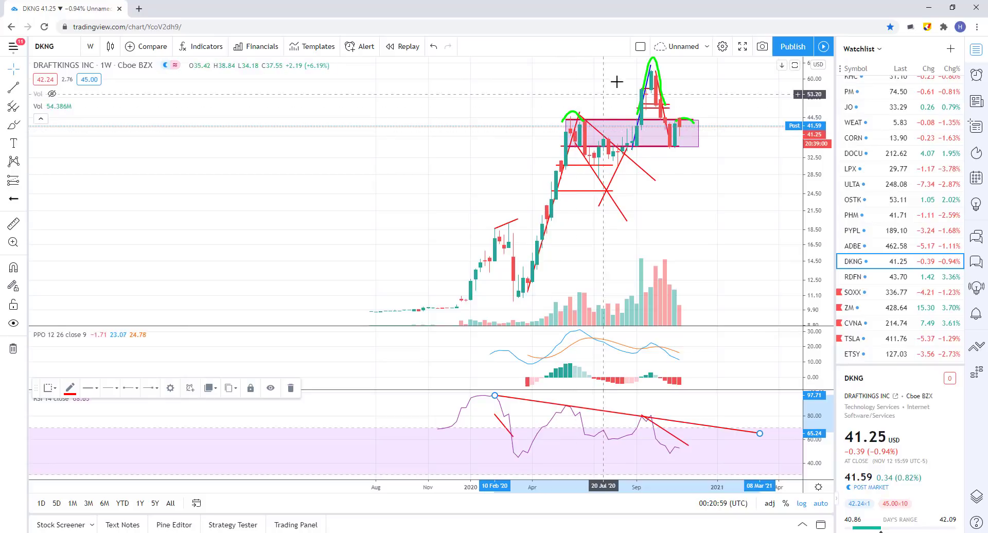
# Step: Measure the price move from DraftKings' June 2020 high up to the level of its October peak on the weekly chart
pyautogui.click(12, 222)
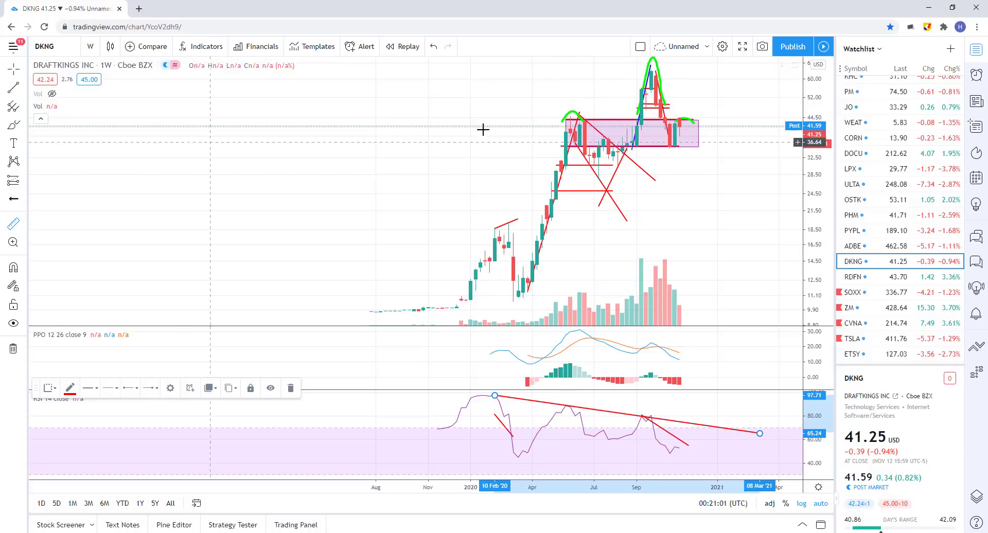
pyautogui.click(575, 123)
pyautogui.click(618, 66)
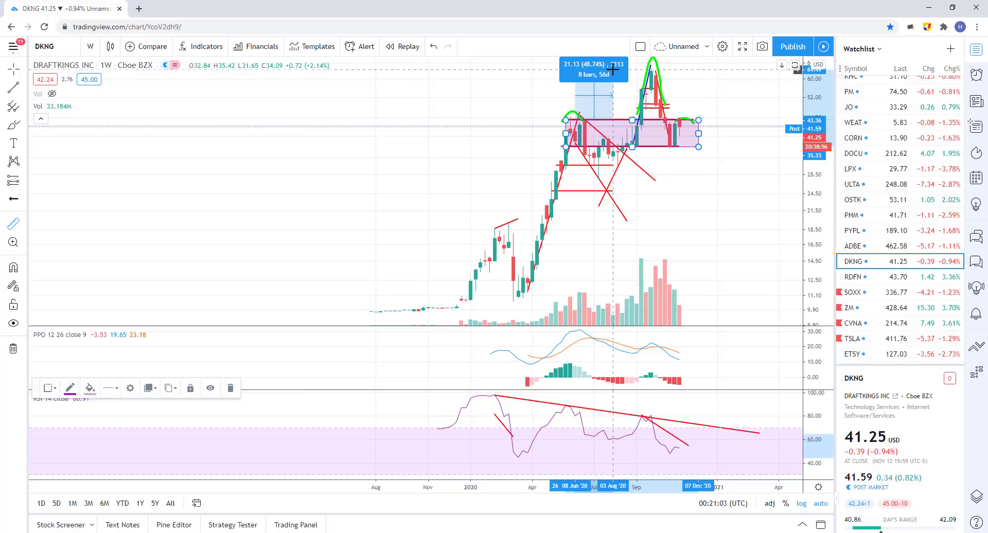
pyautogui.click(754, 221)
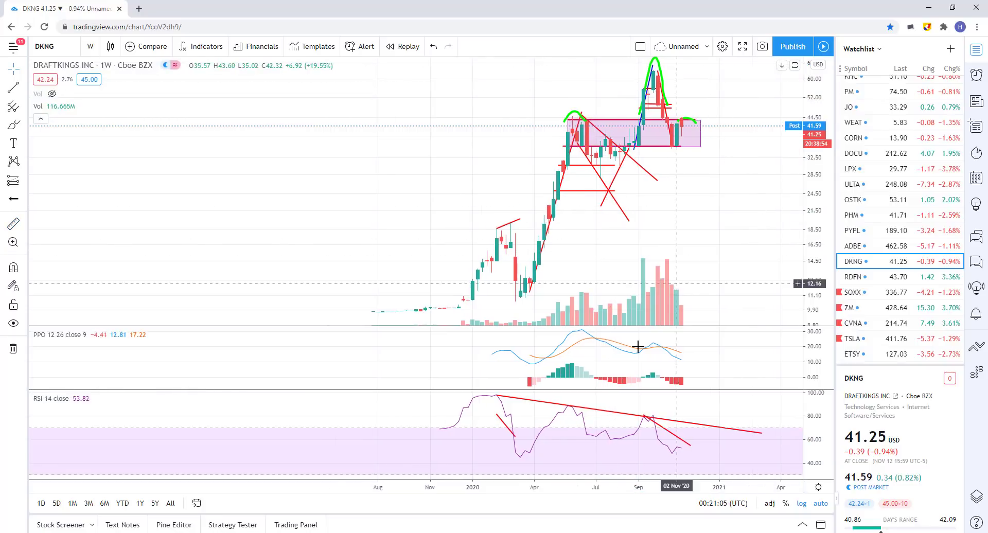
pyautogui.scroll(2, 427, 420)
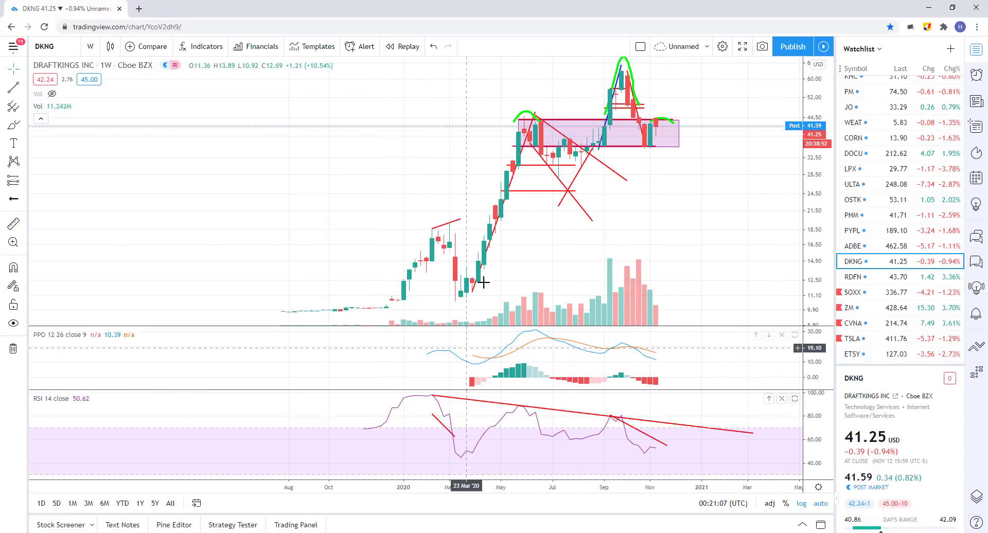
pyautogui.scroll(1, 719, 264)
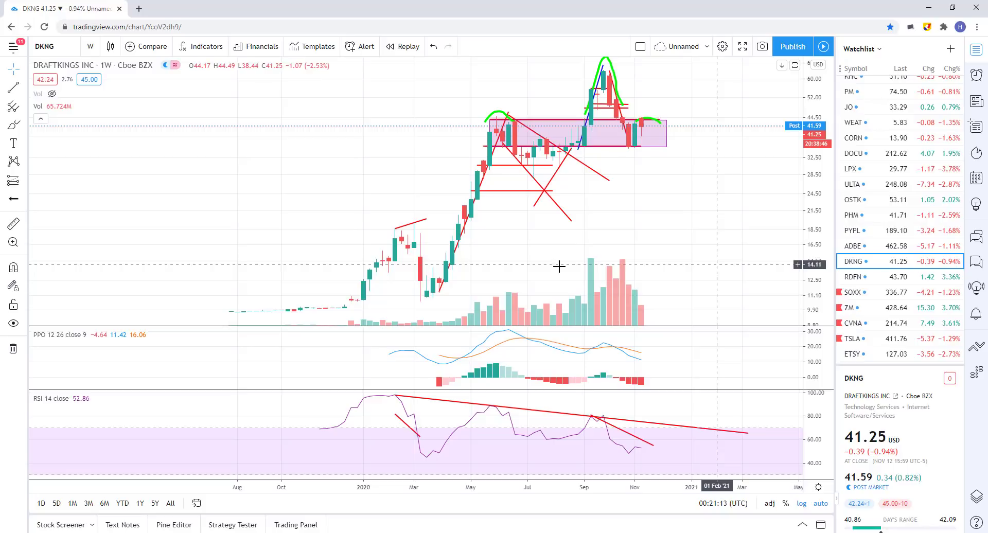
# Step: Return DraftKings to the 1-day interval and examine its boxed price range together with the two falling RSI trendlines
pyautogui.click(90, 46)
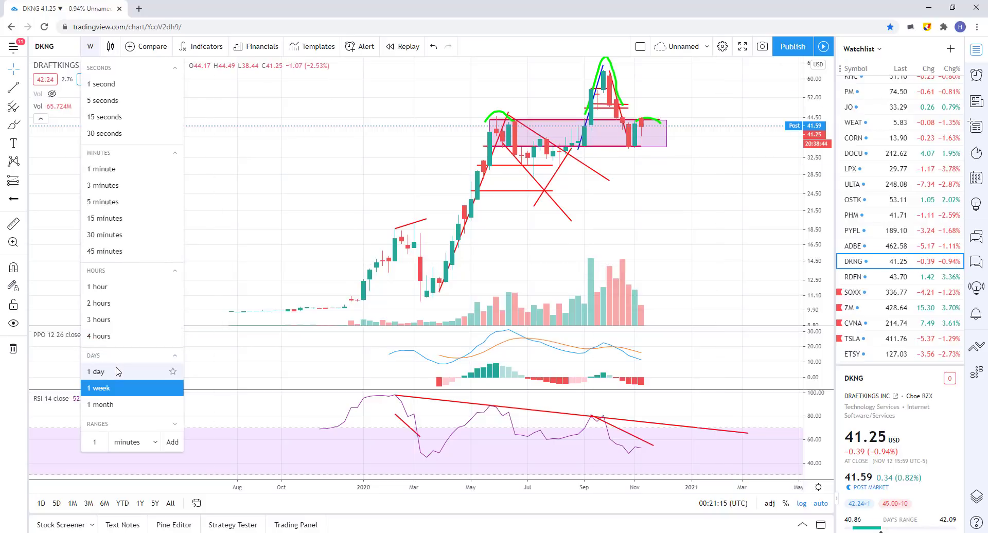
pyautogui.click(117, 371)
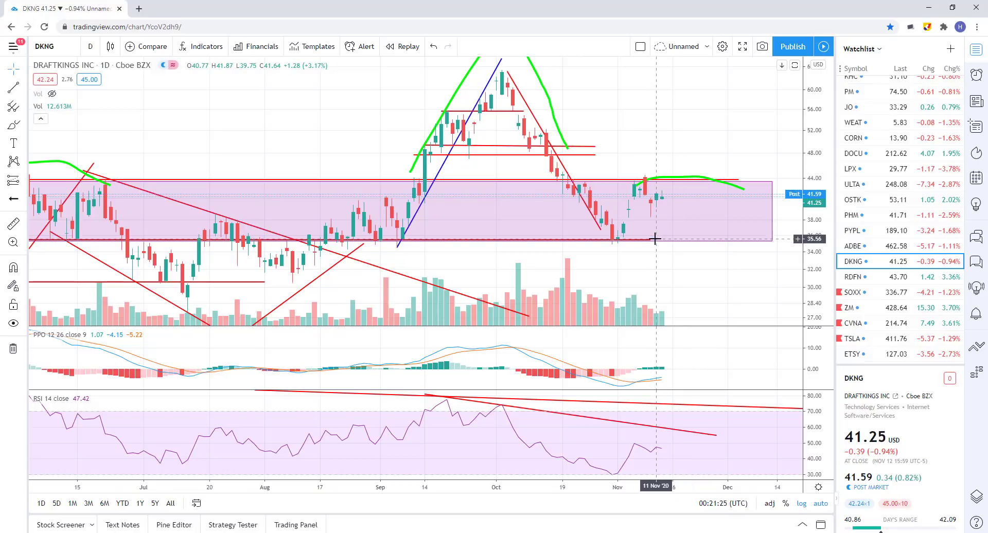
pyautogui.scroll(-3, 647, 240)
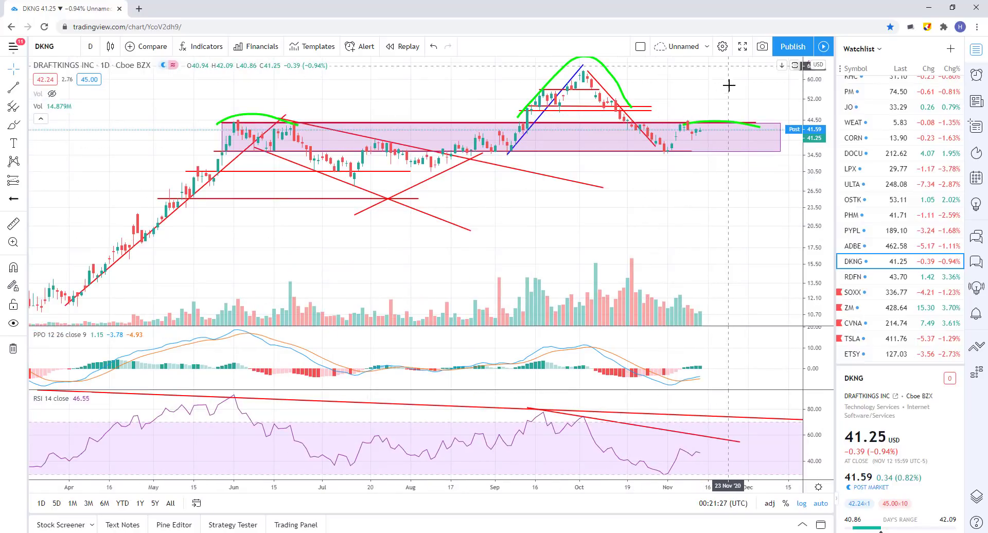
pyautogui.scroll(2, 697, 272)
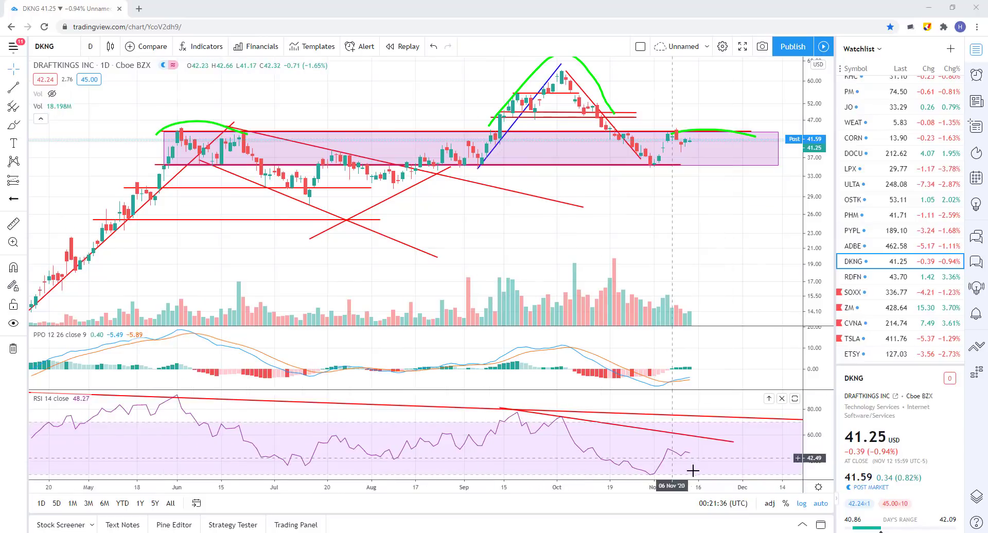
pyautogui.scroll(2, 689, 208)
pyautogui.scroll(-3, 690, 208)
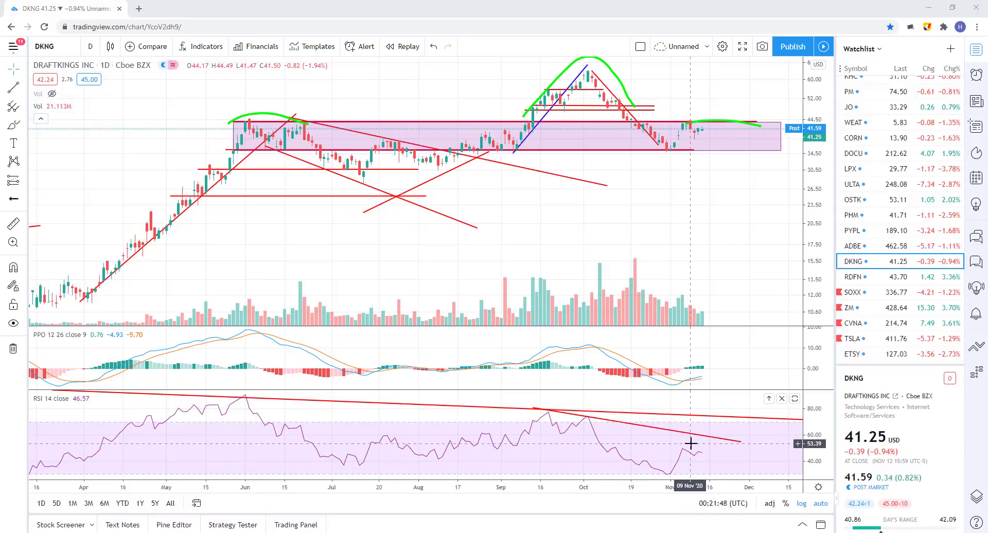
pyautogui.scroll(2, 669, 161)
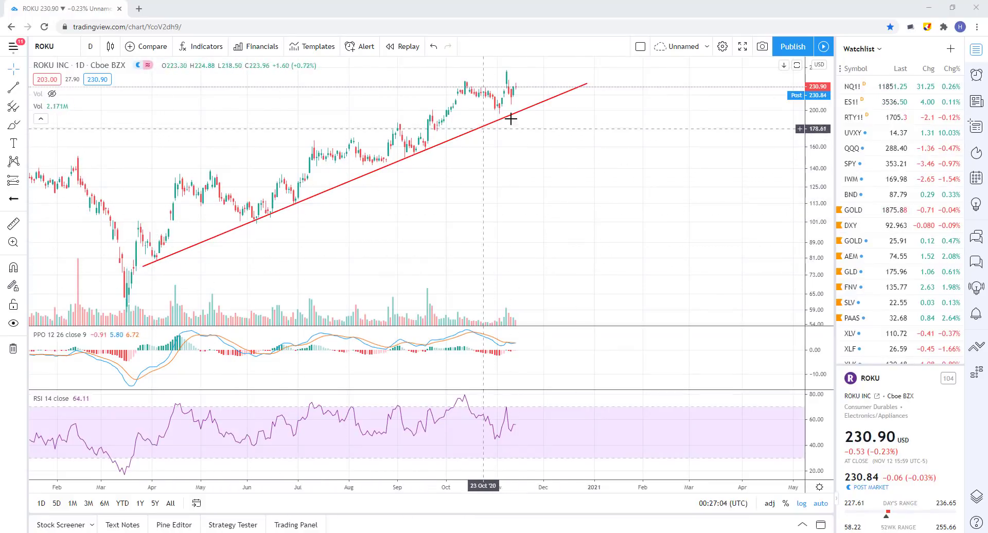
# Step: Draw a falling trendline on Roku's daily RSI from 78.64 at 13 October 2020 to 59.74 at 14 December 2020
pyautogui.click(13, 88)
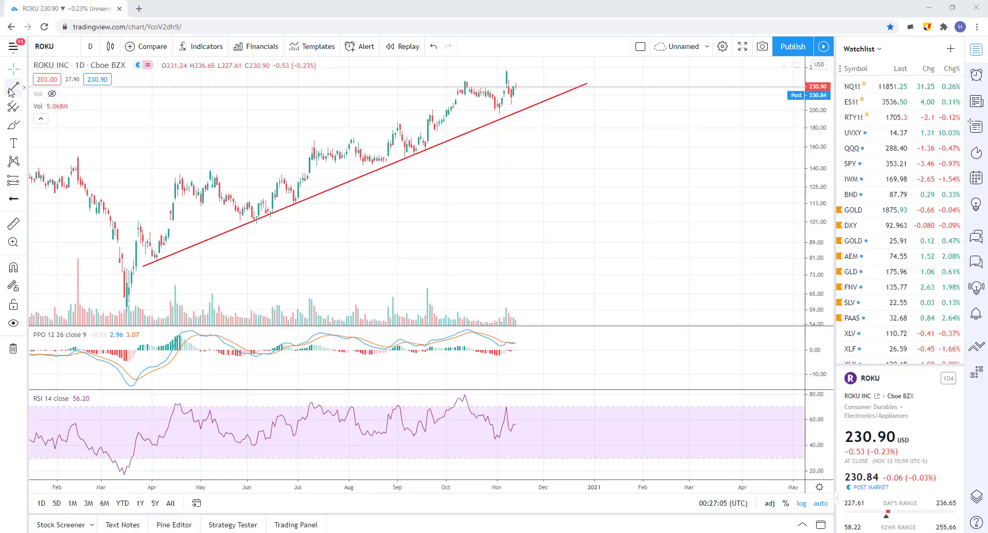
pyautogui.click(464, 397)
pyautogui.click(564, 420)
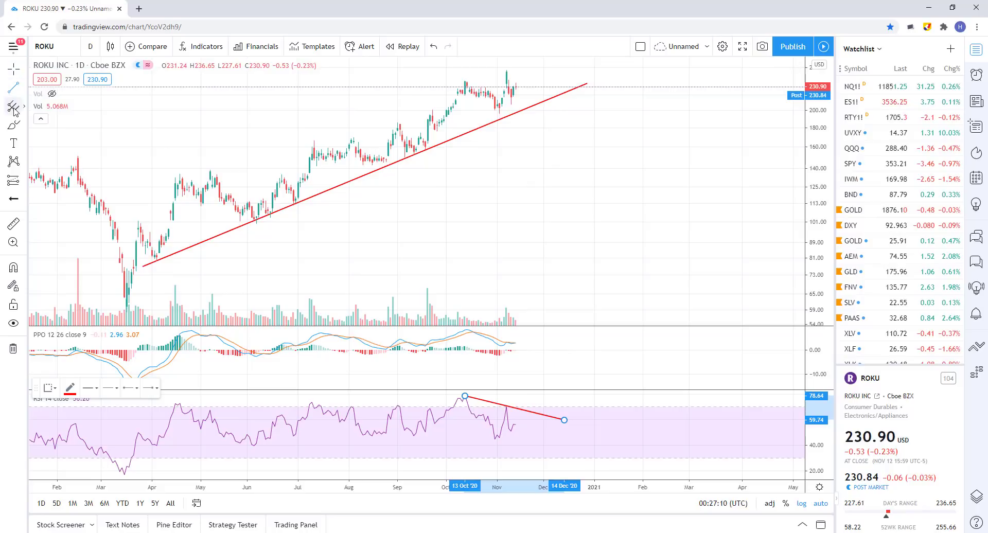
# Step: Circle Roku's early November 2020 price high with a freehand green brush stroke on the daily chart
pyautogui.click(27, 91)
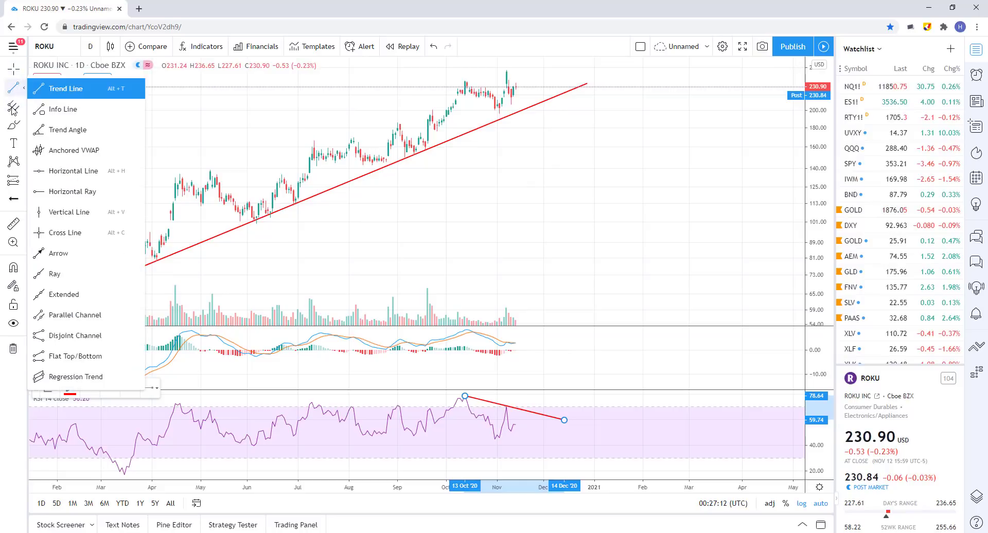
pyautogui.click(18, 123)
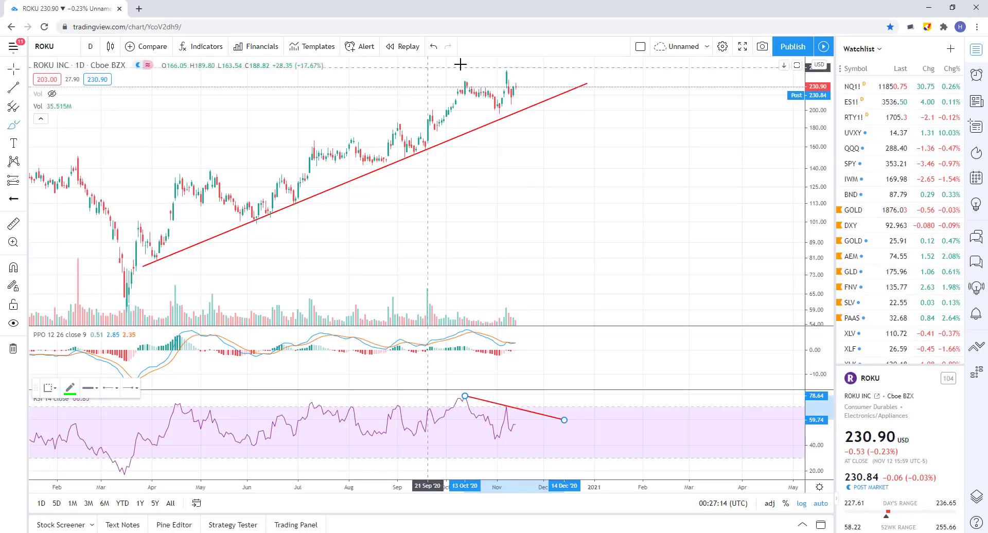
pyautogui.moveTo(515, 67)
pyautogui.mouseDown()
pyautogui.moveTo(493, 67)
pyautogui.moveTo(518, 72)
pyautogui.mouseUp()
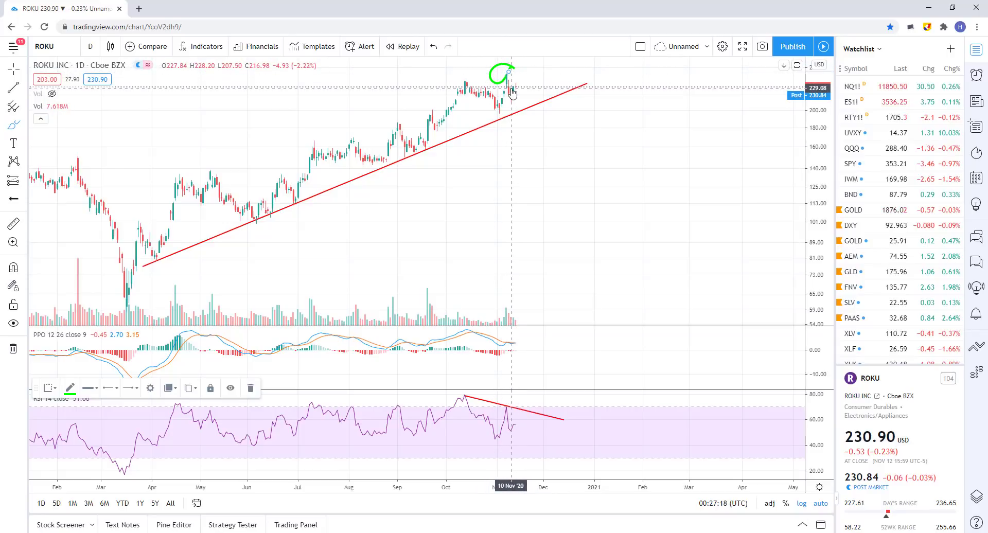
pyautogui.press('Escape')
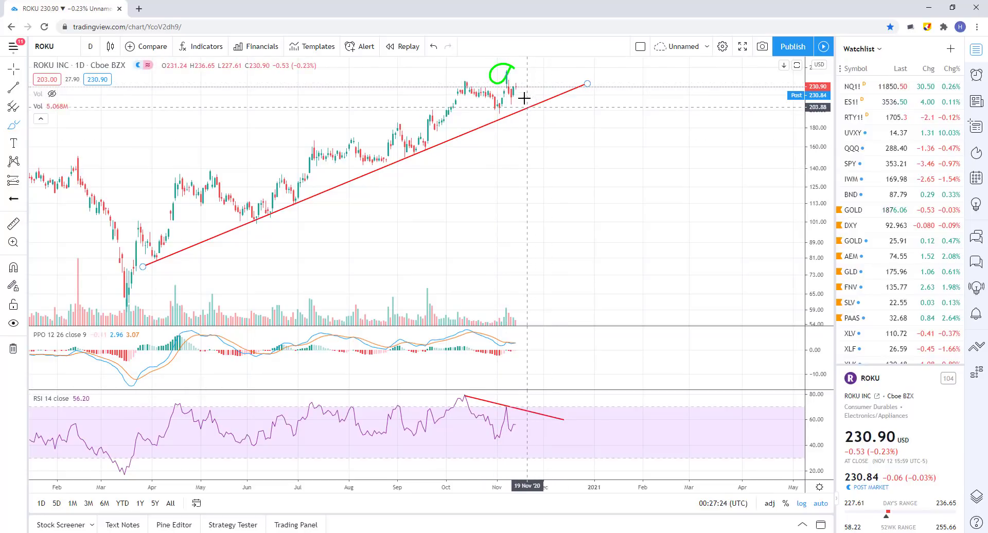
pyautogui.scroll(-3, 539, 100)
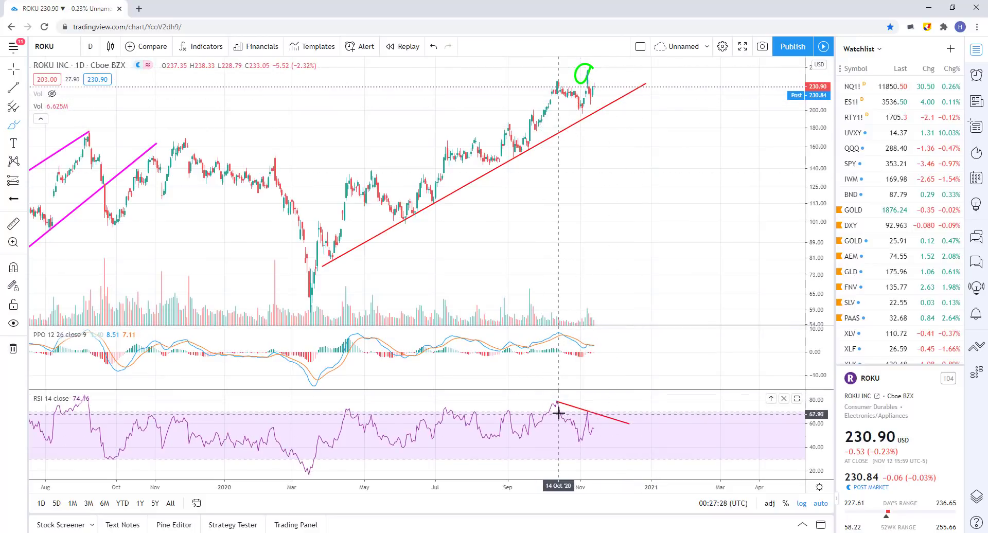
pyautogui.scroll(-1, 596, 125)
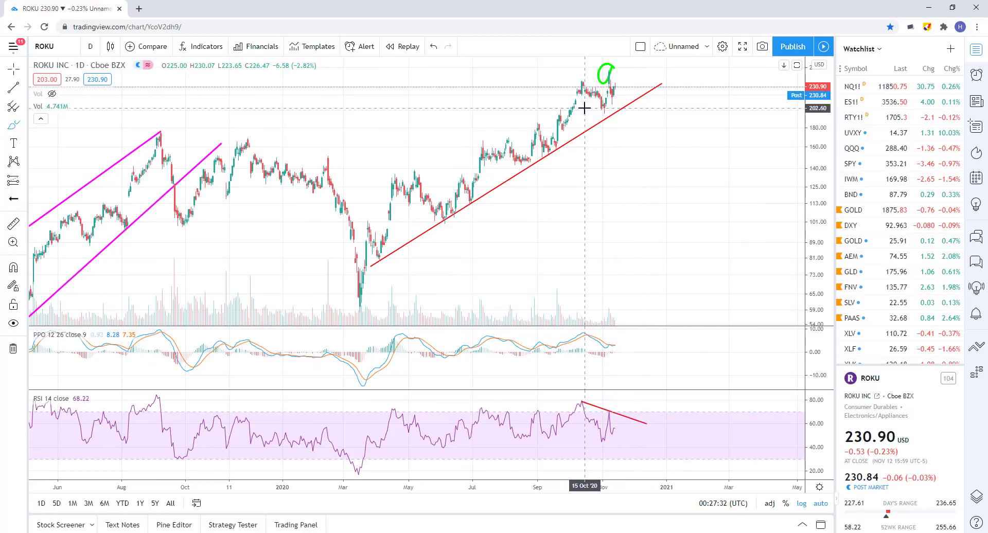
pyautogui.scroll(1, 705, 136)
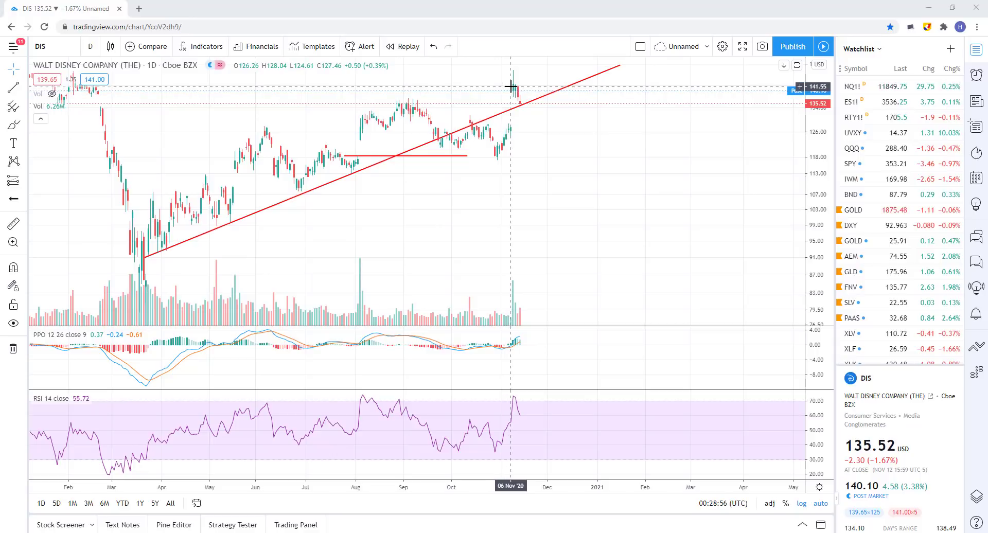
# Step: Try to draw a trendline under the recent RSI lows on Disney's daily chart
pyautogui.scroll(5, 489, 125)
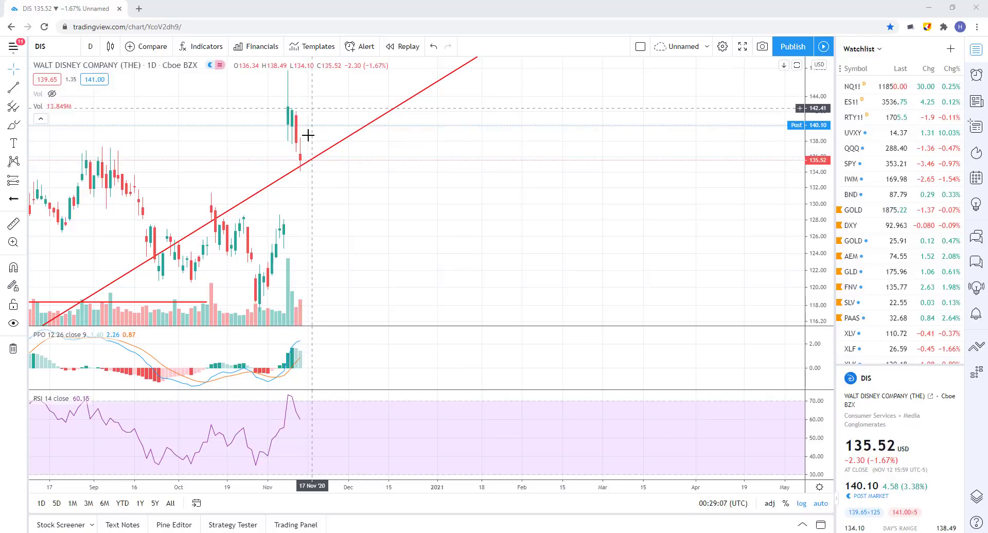
pyautogui.scroll(-2, 556, 140)
pyautogui.scroll(-3, 556, 140)
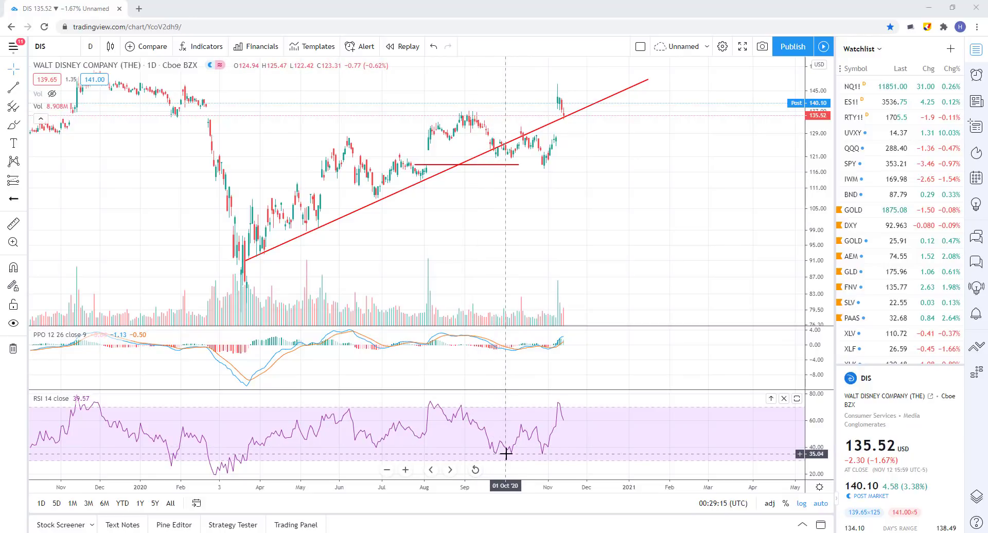
pyautogui.click(13, 87)
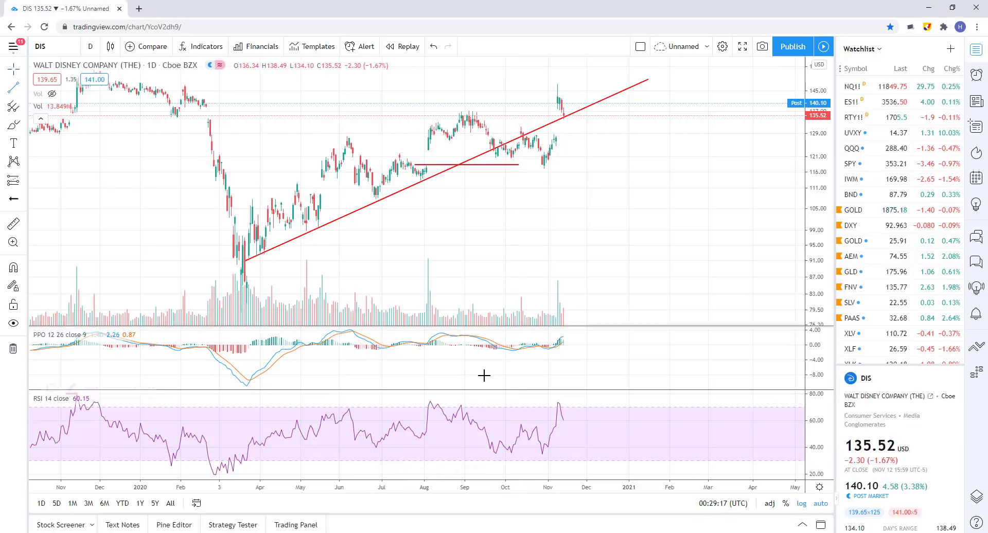
pyautogui.click(600, 455)
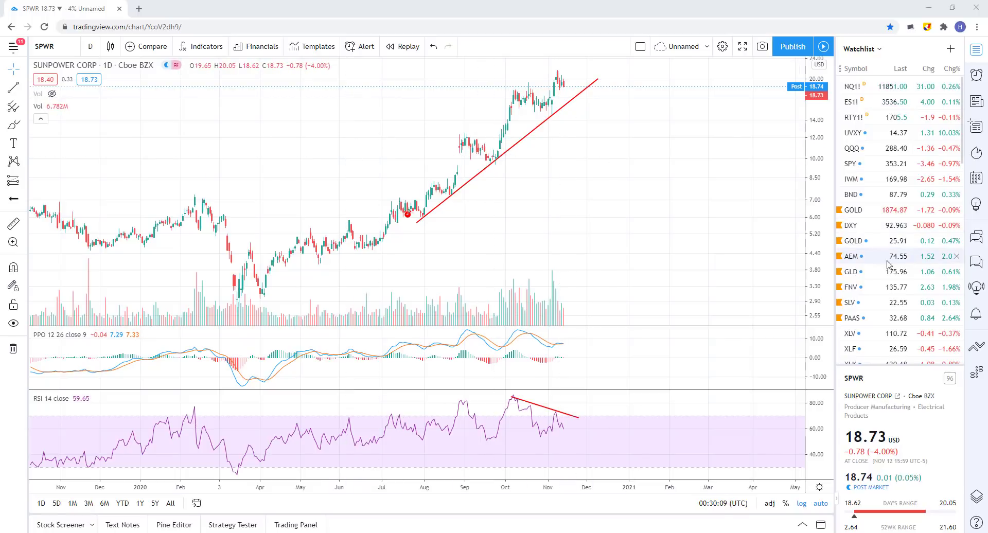
# Step: Open the TAN chart from the watchlist
pyautogui.scroll(-12, 887, 264)
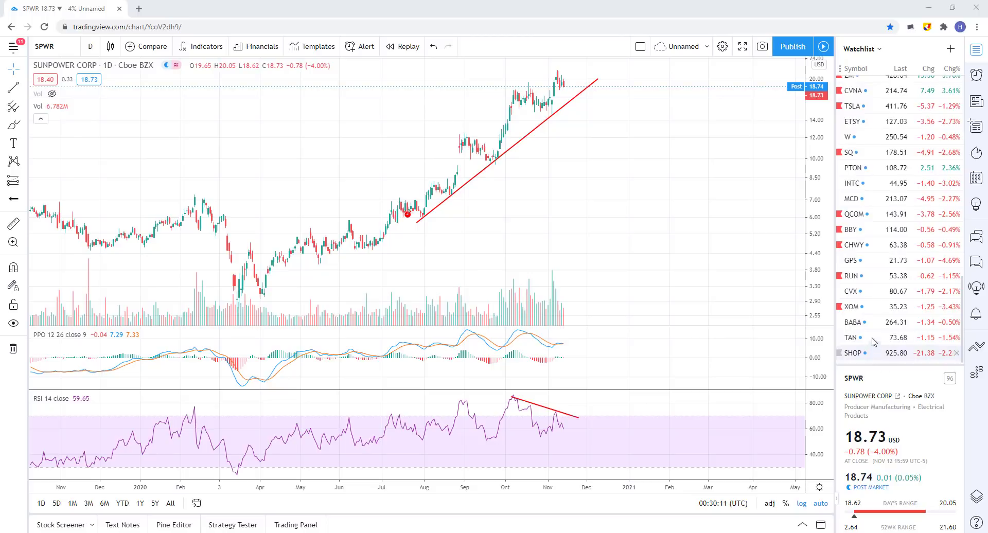
pyautogui.click(873, 339)
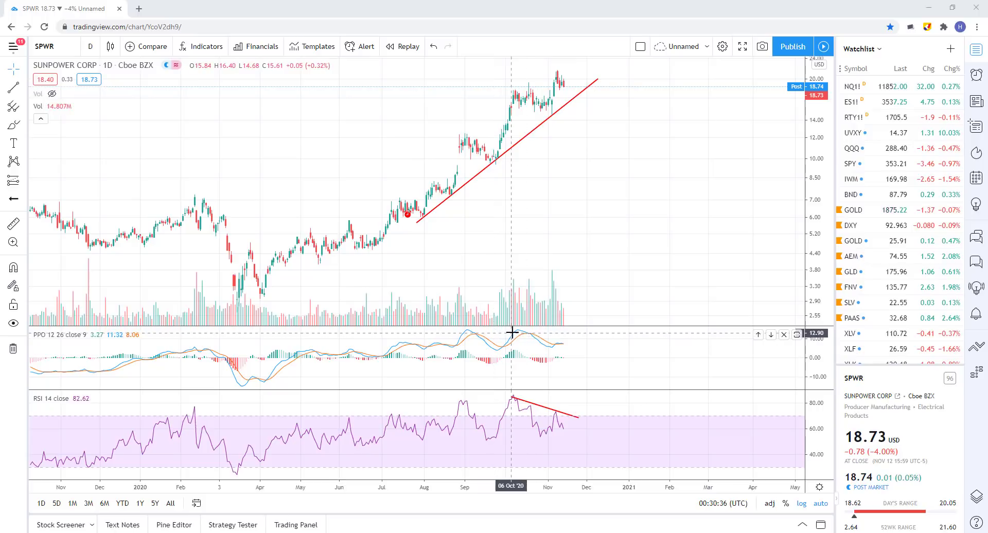
# Step: Examine SunPower's rising price trendline and falling RSI trendline on the daily chart, and browse further down the watchlist
pyautogui.scroll(3, 541, 288)
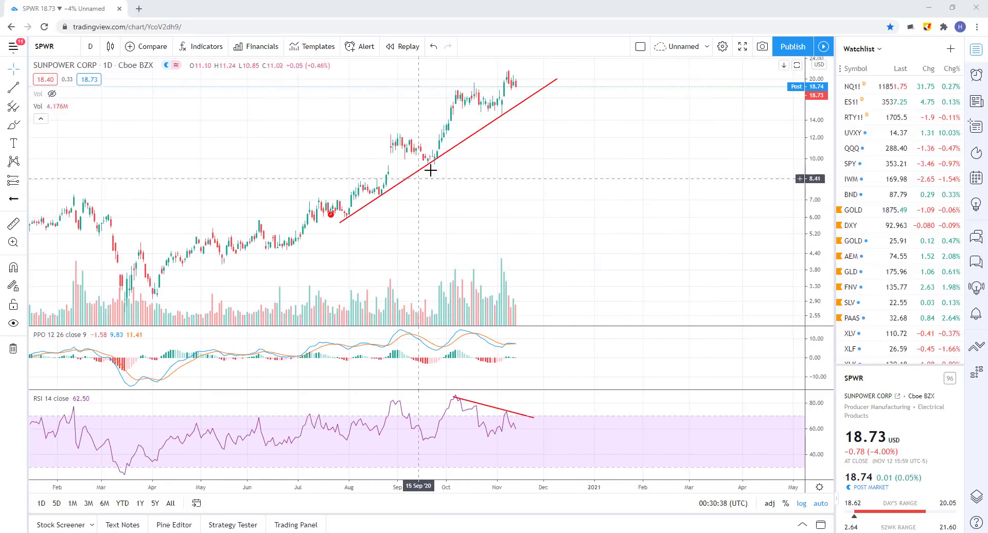
pyautogui.scroll(3, 324, 251)
pyautogui.scroll(-2, 269, 183)
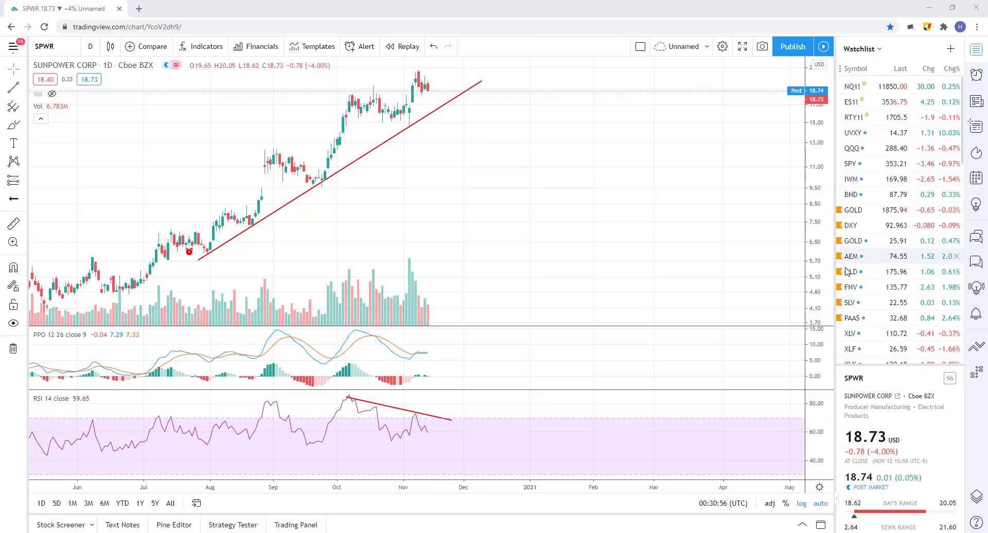
pyautogui.scroll(-4, 858, 294)
pyautogui.scroll(-3, 858, 294)
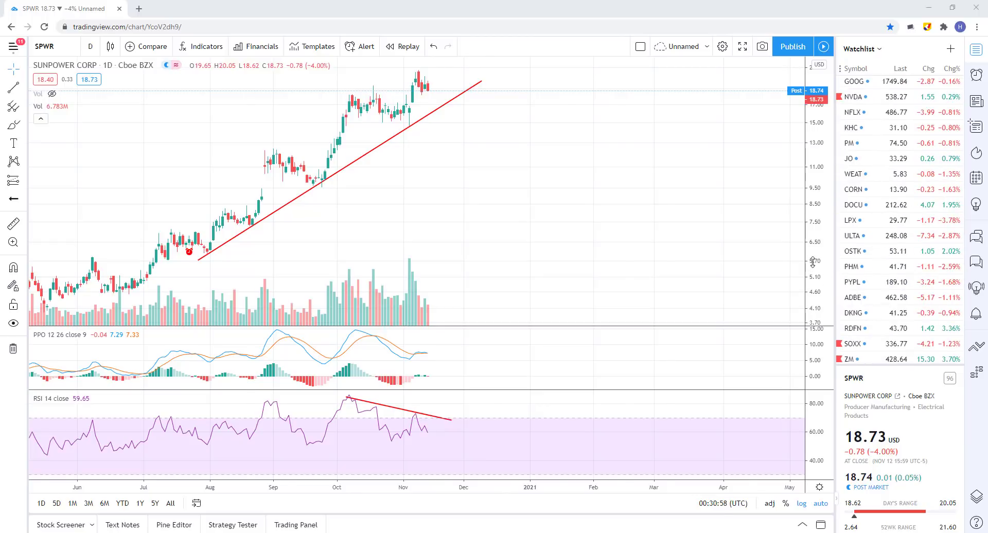
pyautogui.scroll(-3, 578, 201)
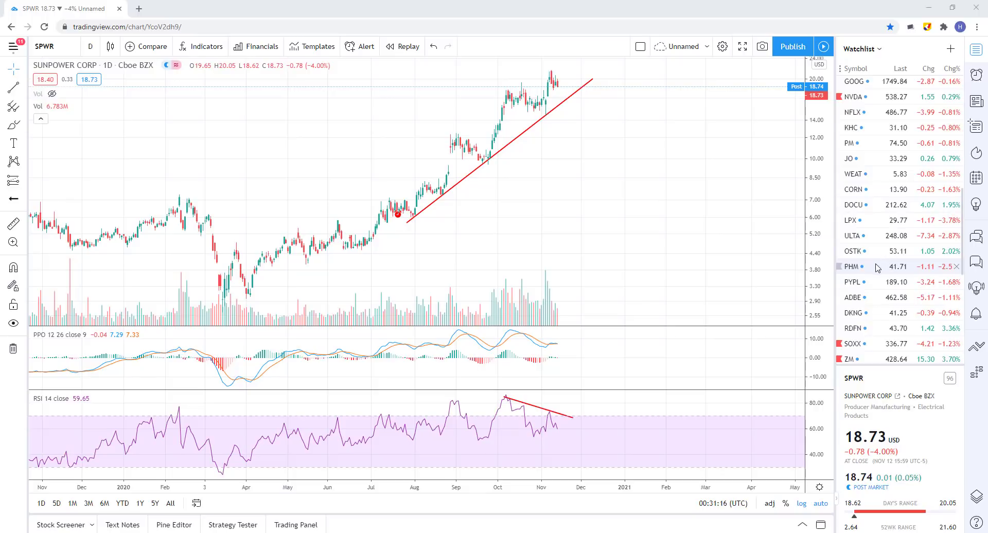
# Step: Open the SPY chart from the watchlist
pyautogui.scroll(10, 877, 267)
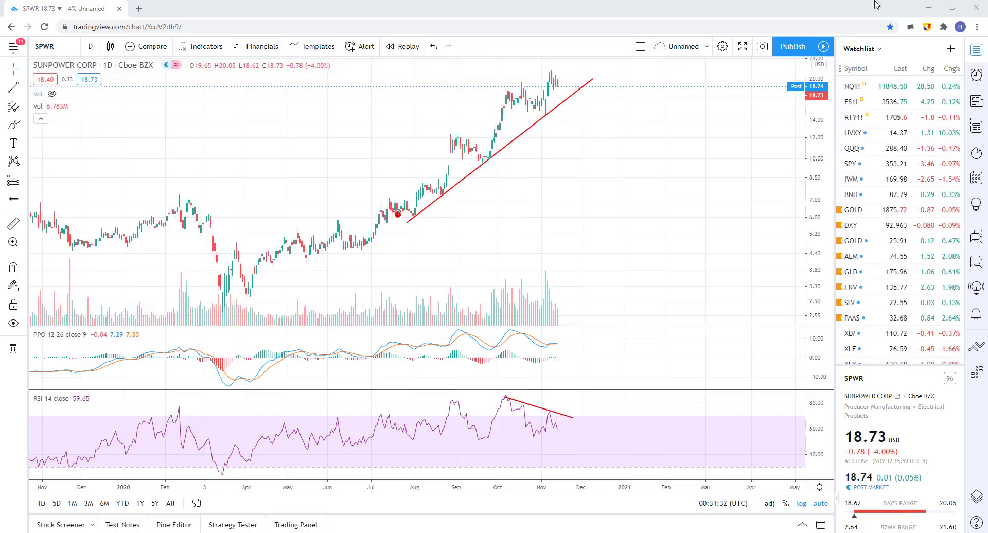
pyautogui.click(870, 163)
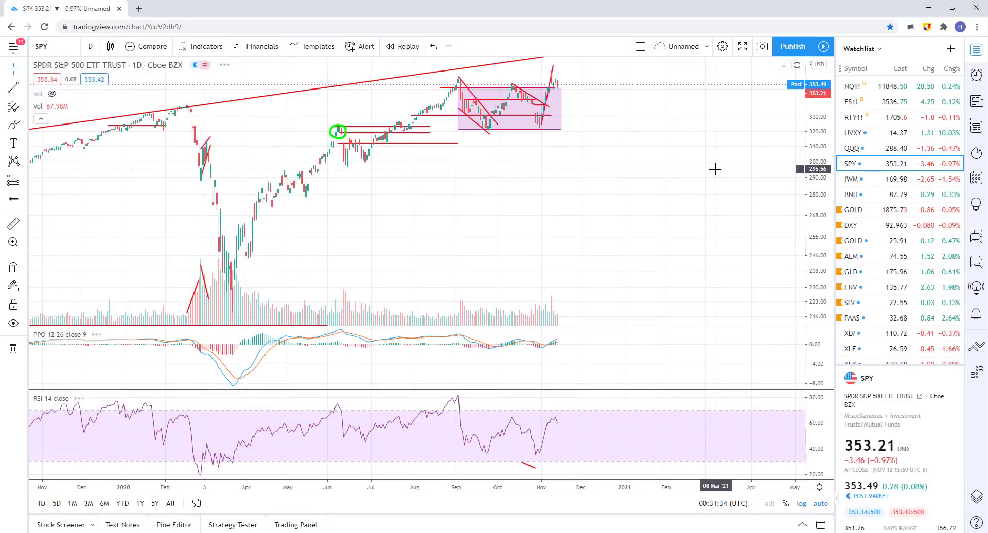
# Step: Examine SPY's long-term rising trendline and horizontal price levels on the daily chart, going back to 2006 and returning to 2020
pyautogui.scroll(-10, 625, 147)
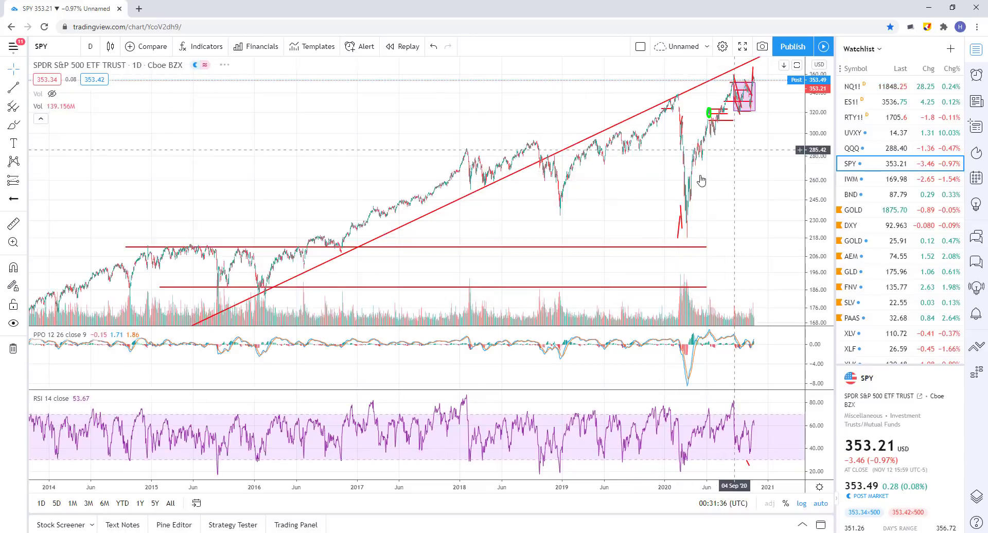
pyautogui.scroll(-5, 685, 180)
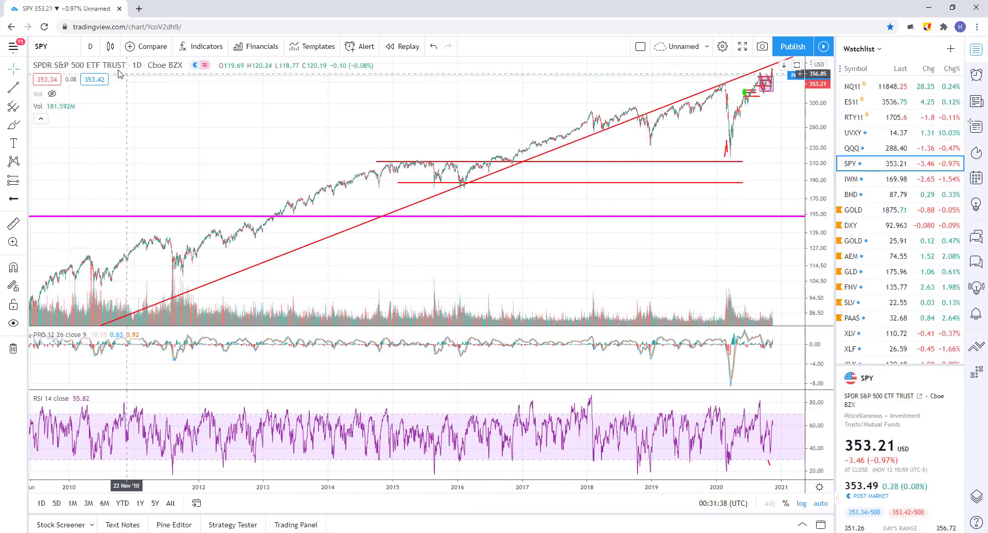
pyautogui.click(90, 46)
pyautogui.moveTo(236, 149); pyautogui.dragTo(480, 178)
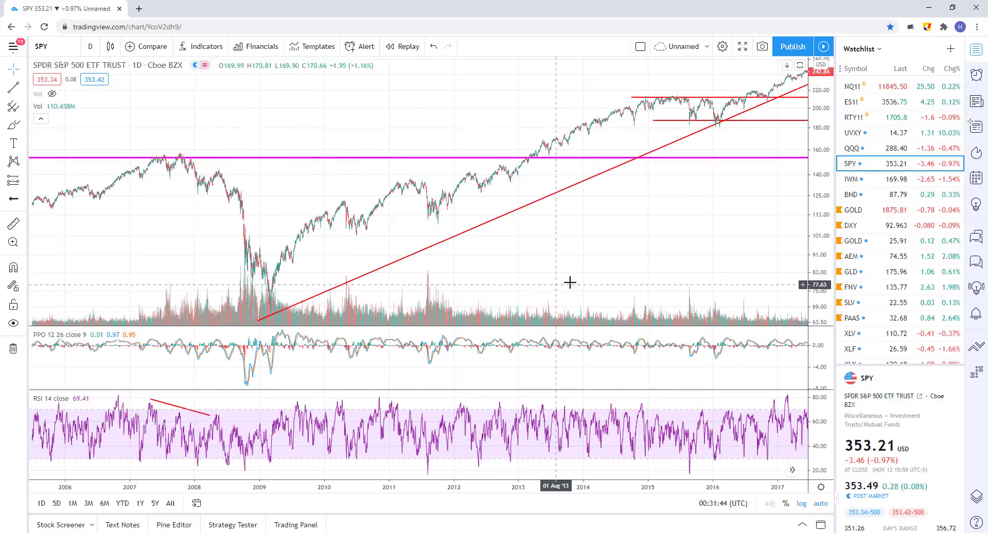
pyautogui.moveTo(569, 283); pyautogui.dragTo(218, 276)
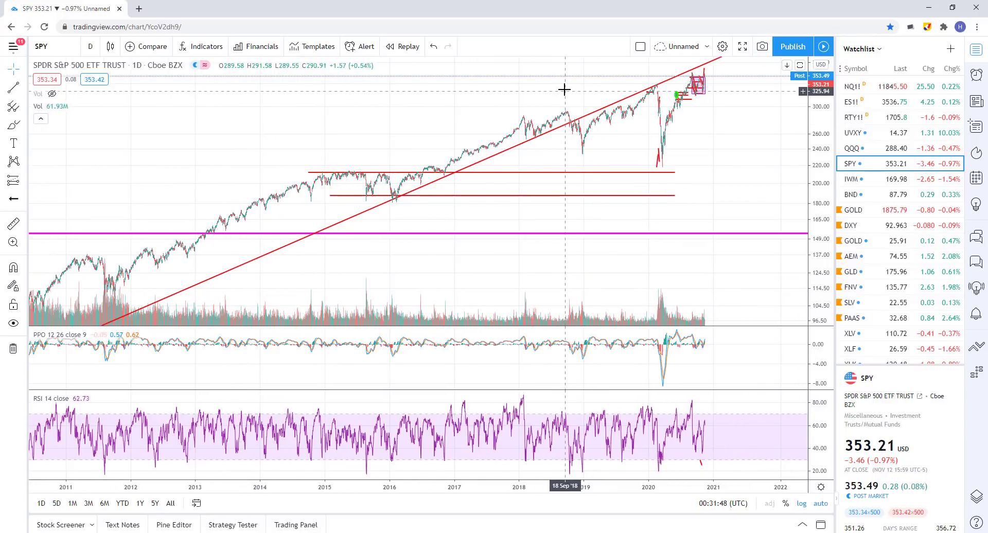
# Step: Examine SPY's 2020 sell-off, recovery and boxed autumn range against the rising trendline, comparing close and multi-year views of the daily chart
pyautogui.scroll(1, 646, 174)
pyautogui.scroll(3, 646, 174)
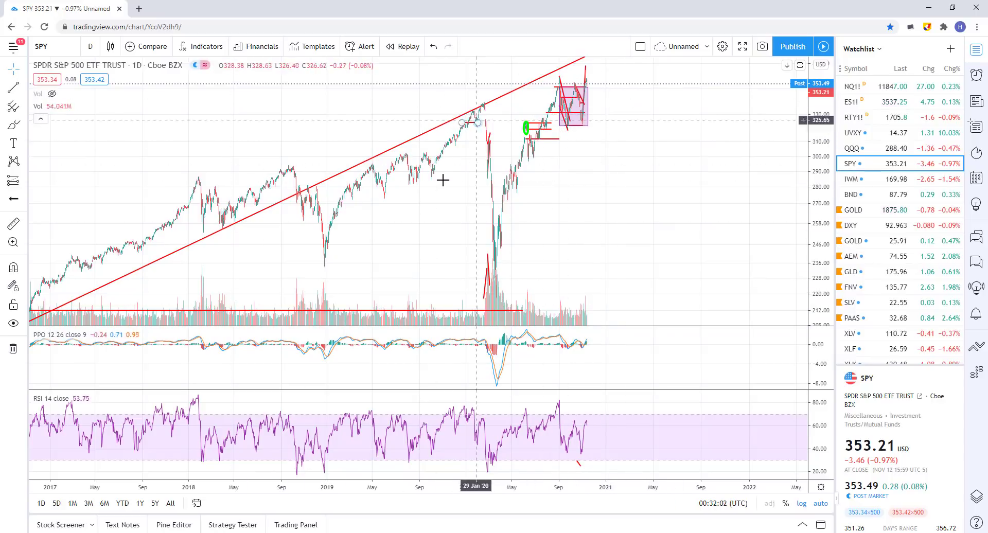
pyautogui.scroll(-5, 633, 155)
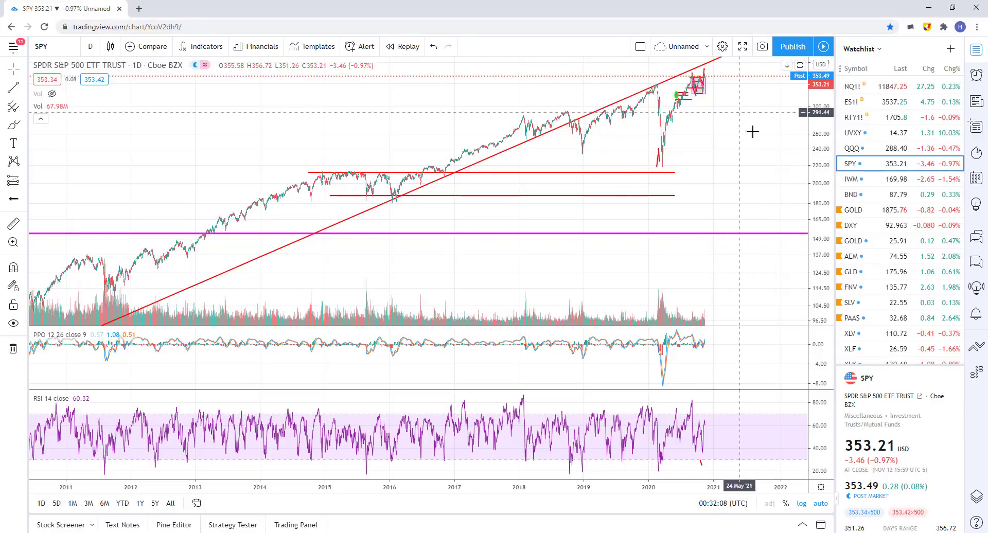
pyautogui.scroll(5, 704, 201)
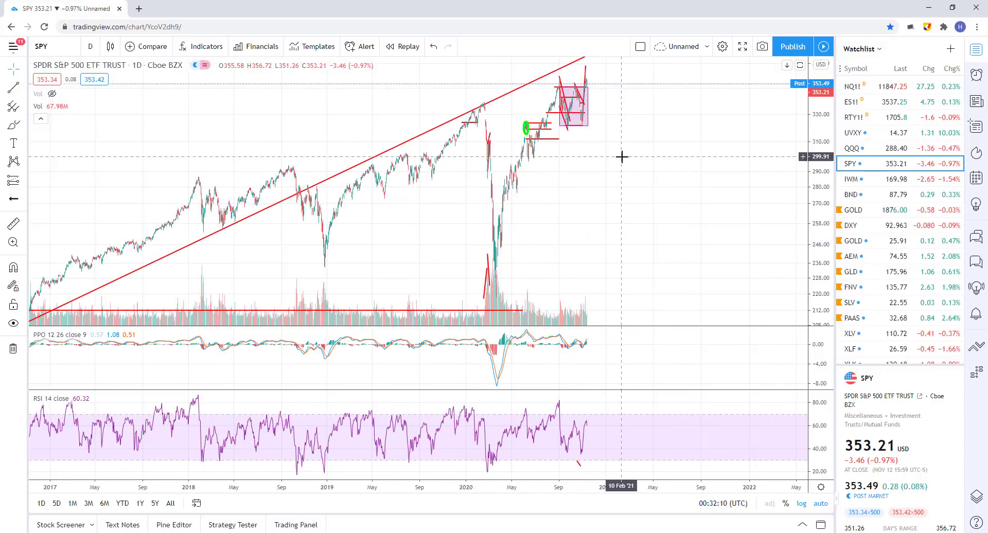
pyautogui.scroll(2, 622, 157)
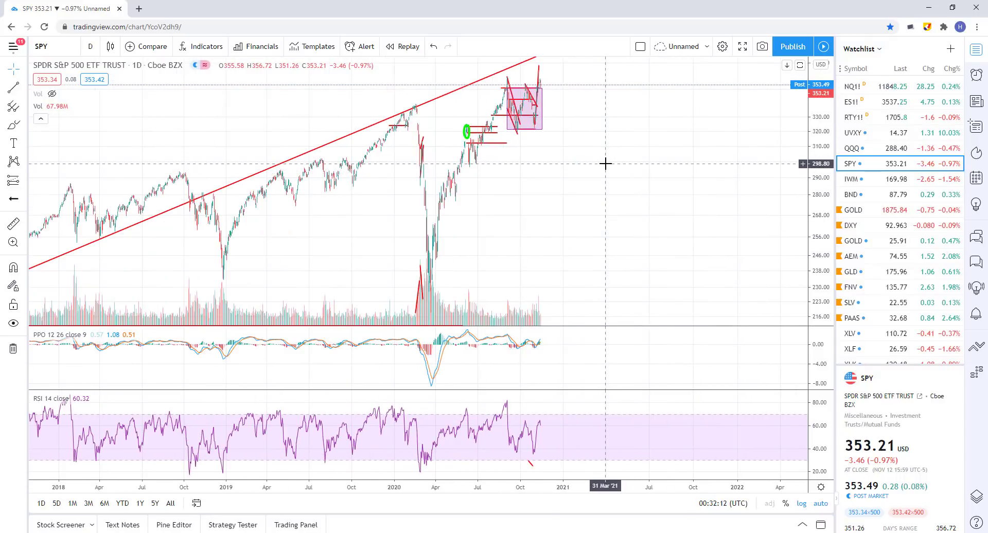
pyautogui.scroll(-3, 600, 159)
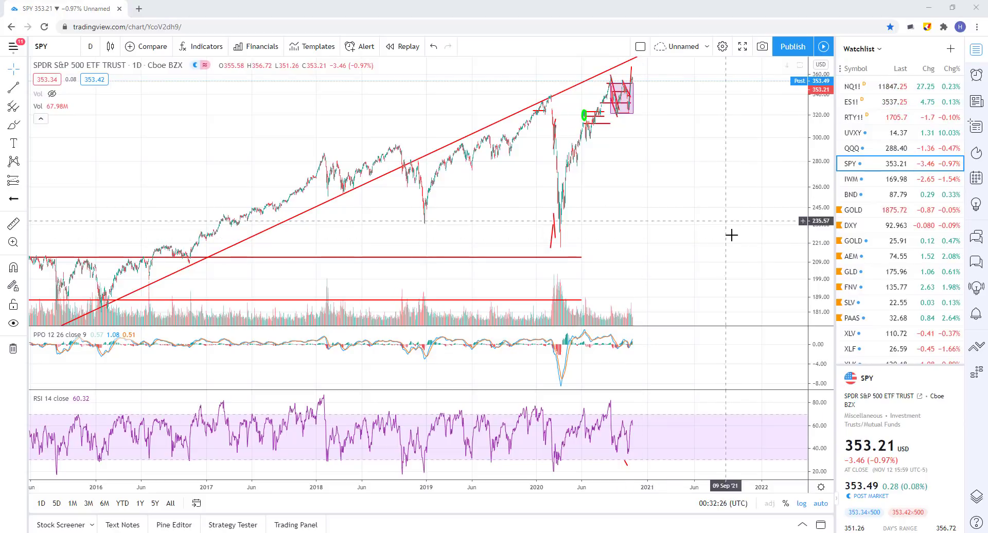
pyautogui.scroll(4, 697, 220)
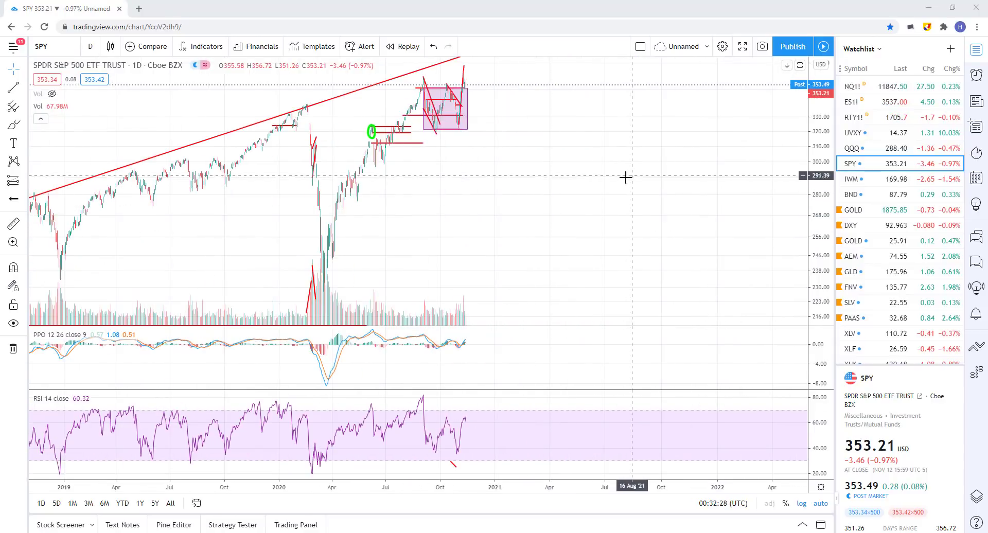
pyautogui.scroll(1, 546, 257)
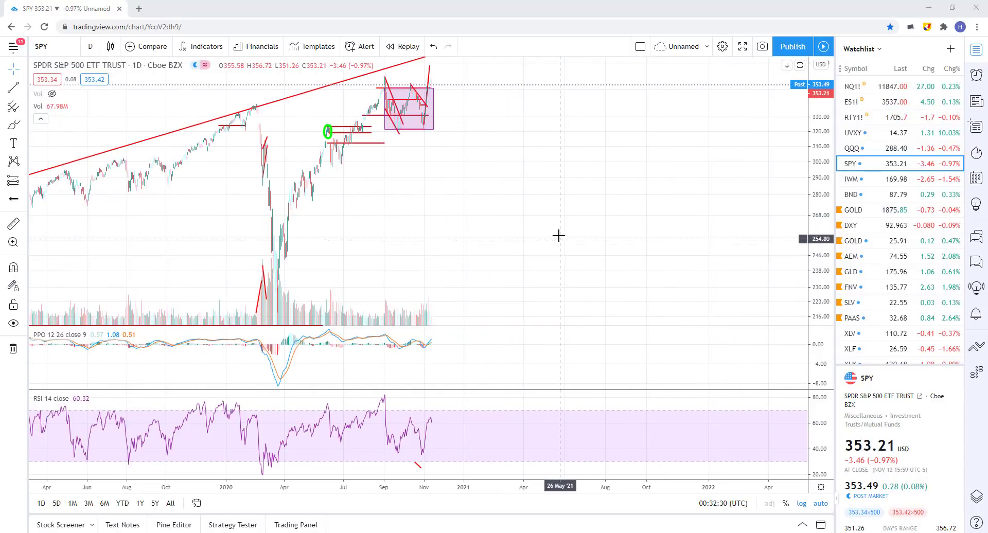